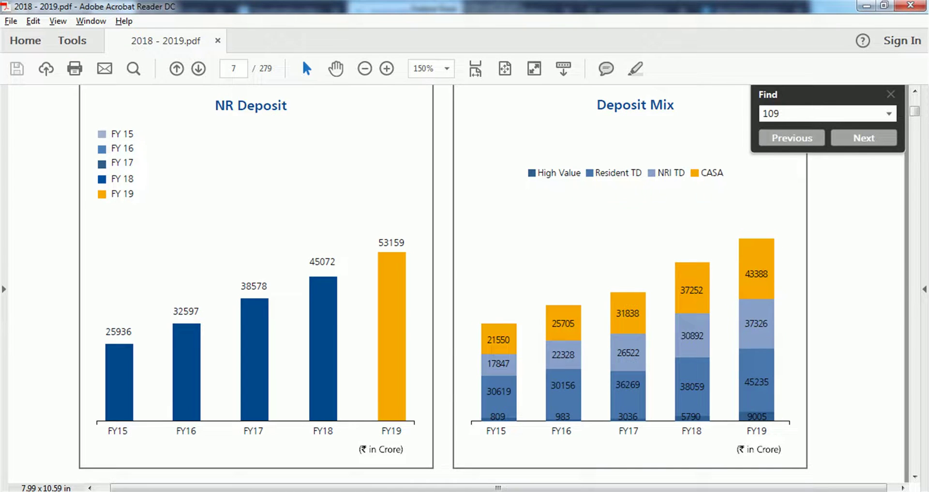
Step: Switch to the 2018 - 2019 annual report PDF and examine the total in Schedule 4 - Borrowings on page 109
key(alt+Tab)
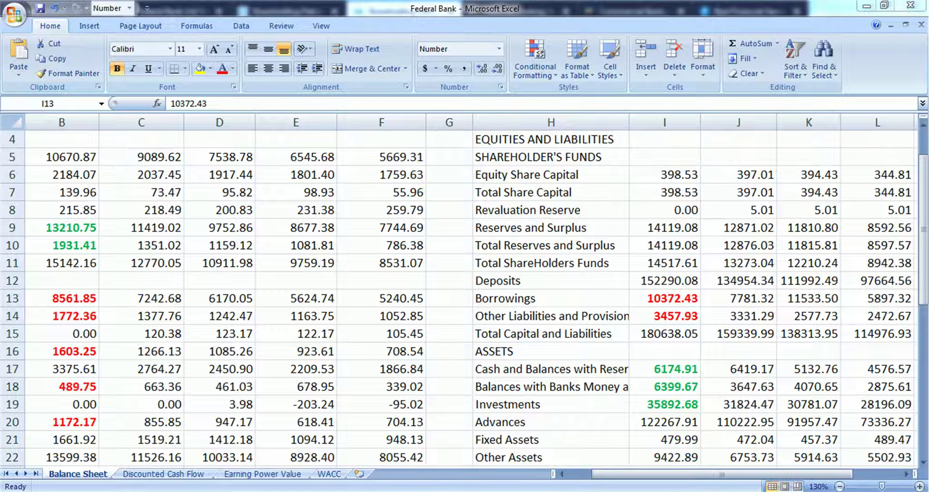
key(alt+Tab)
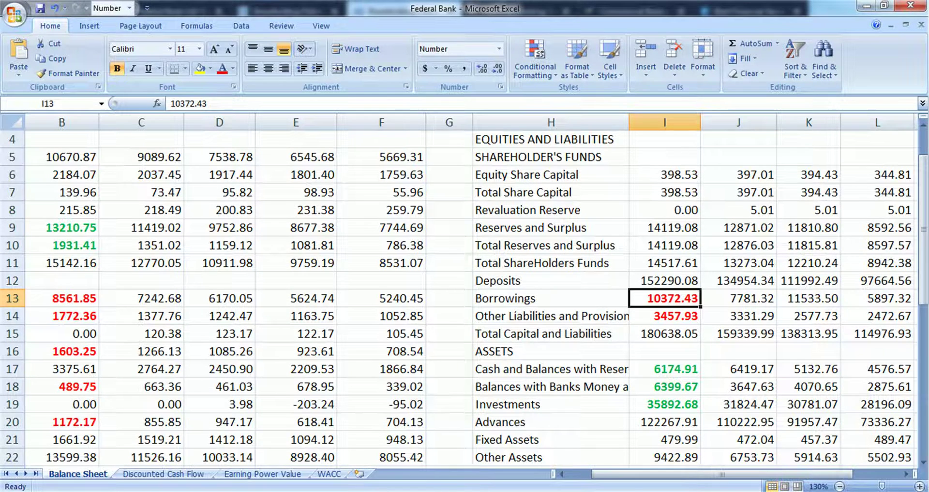
key(alt+Tab)
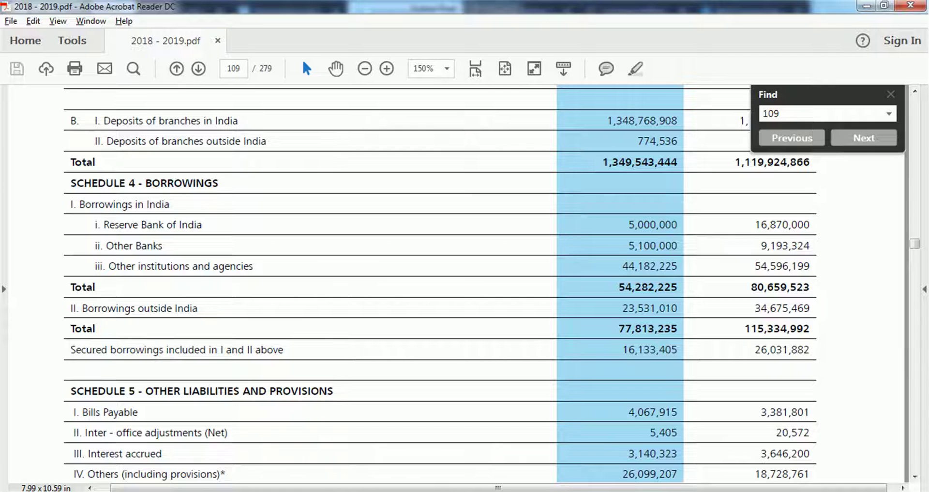
drag(650, 266, 628, 266)
drag(625, 329, 648, 329)
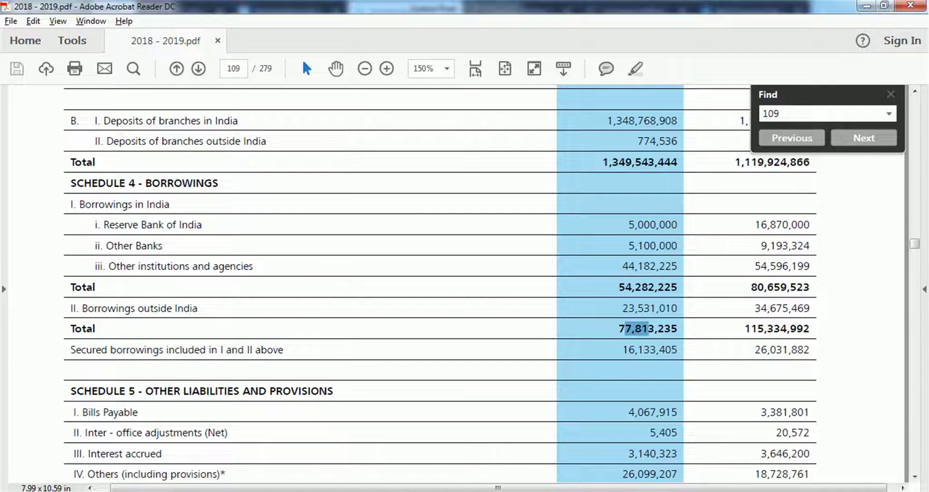
click(632, 329)
Step: Return to the Federal Bank workbook and check the latest Borrowings figure on the Balance Sheet
click(313, 491)
click(241, 437)
key(Right)
key(Left)
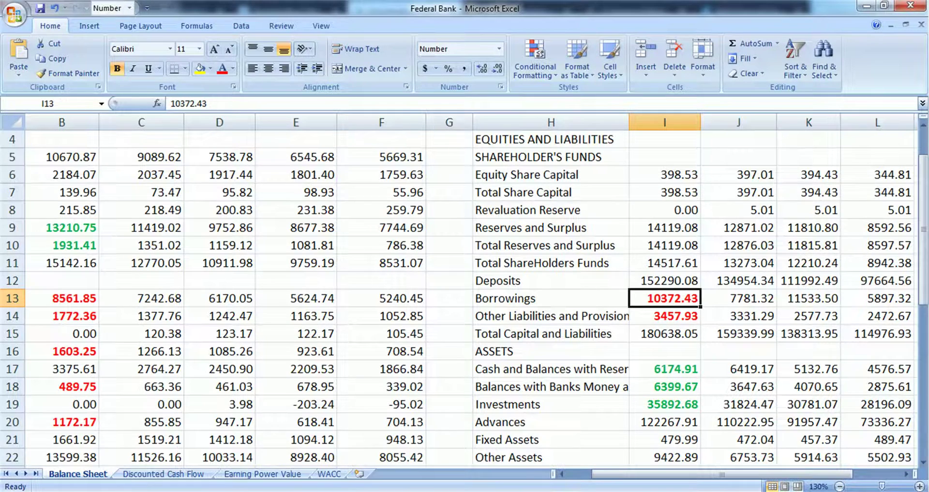
Step: Compare the oldest and latest Net NPA and Gross NPA amounts in the Assets Quality section of the Balance Sheet
scroll(464, 291, down, 7)
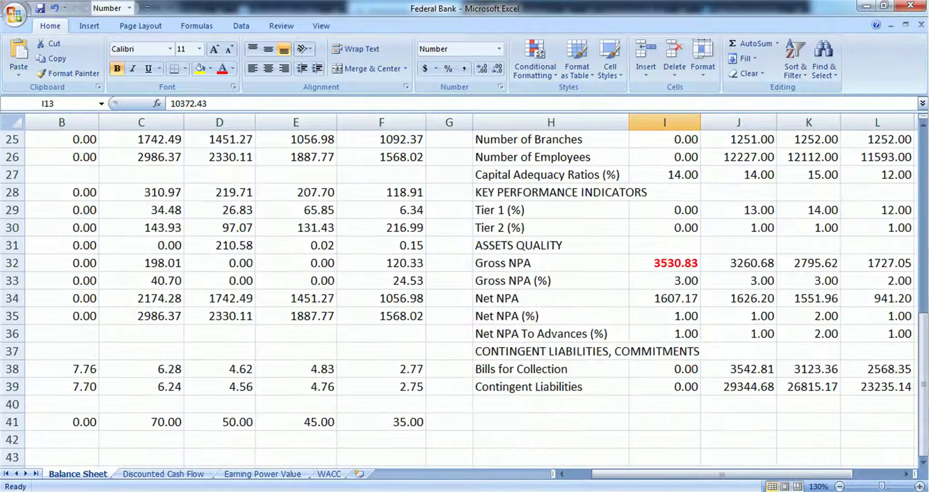
drag(720, 474, 745, 475)
click(590, 299)
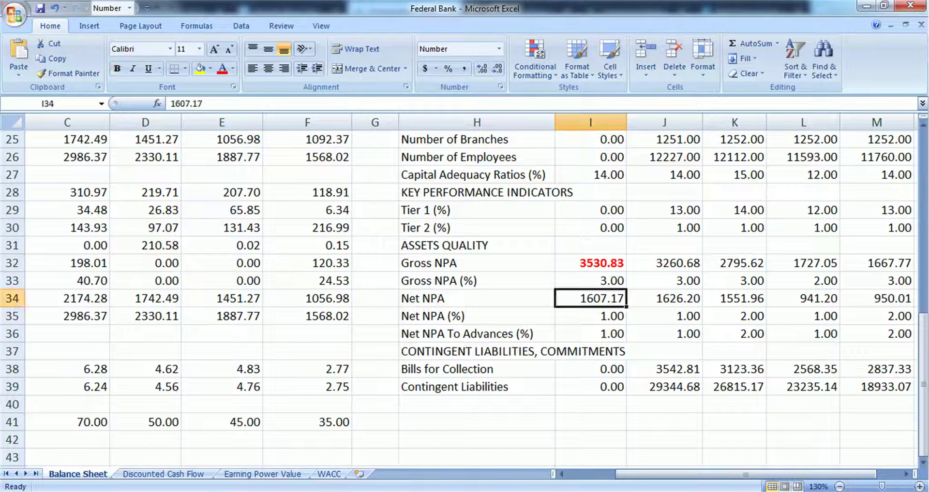
click(876, 299)
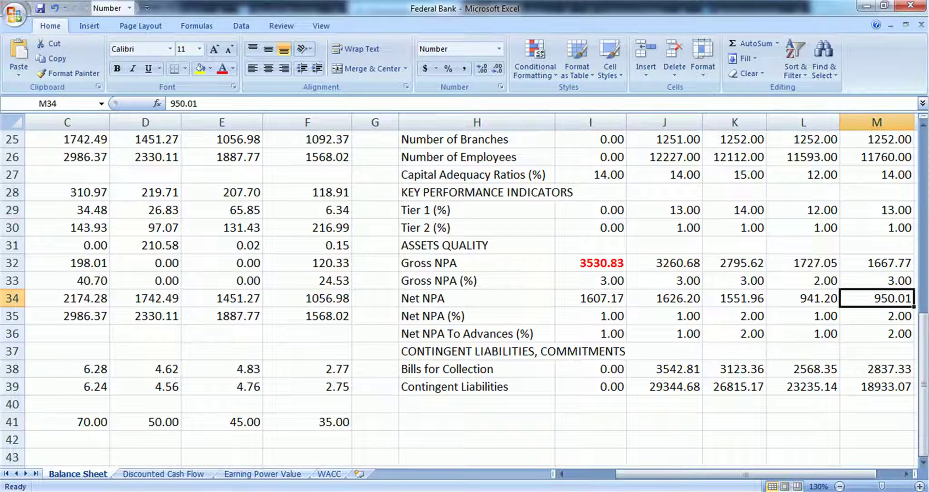
click(877, 263)
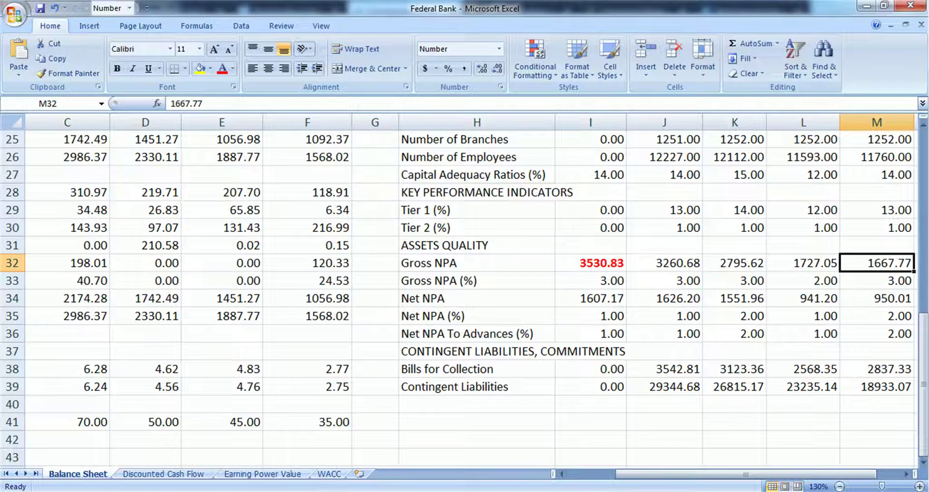
click(590, 263)
scroll(590, 264, up, 1)
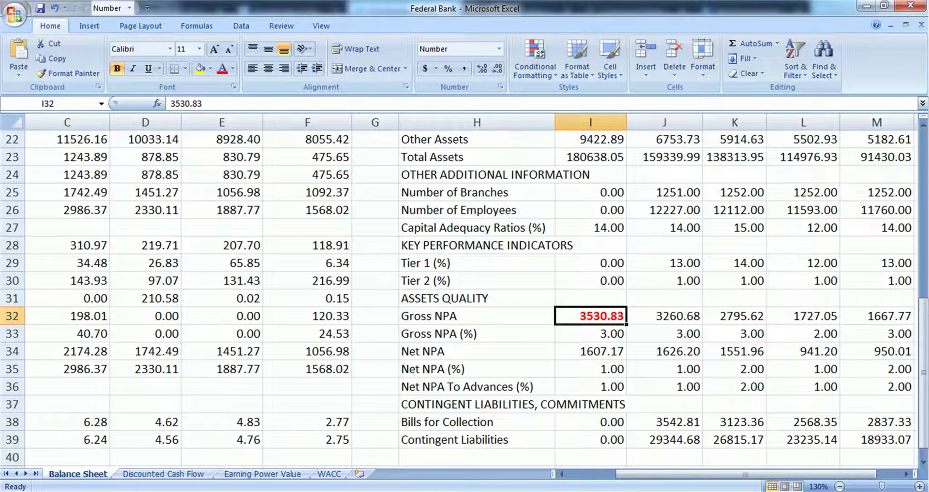
Step: Examine the Gross NPA (%) row year by year, from the oldest year to the latest
click(876, 333)
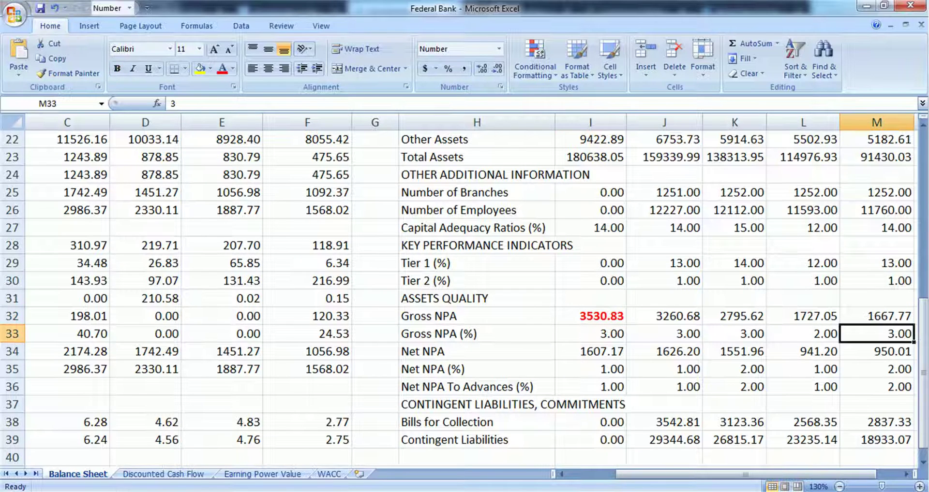
click(803, 334)
click(734, 334)
click(664, 334)
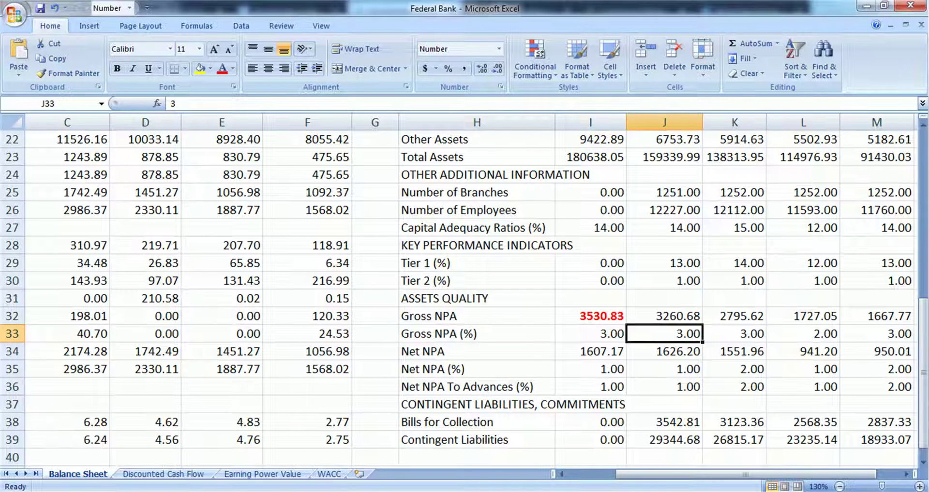
key(Left)
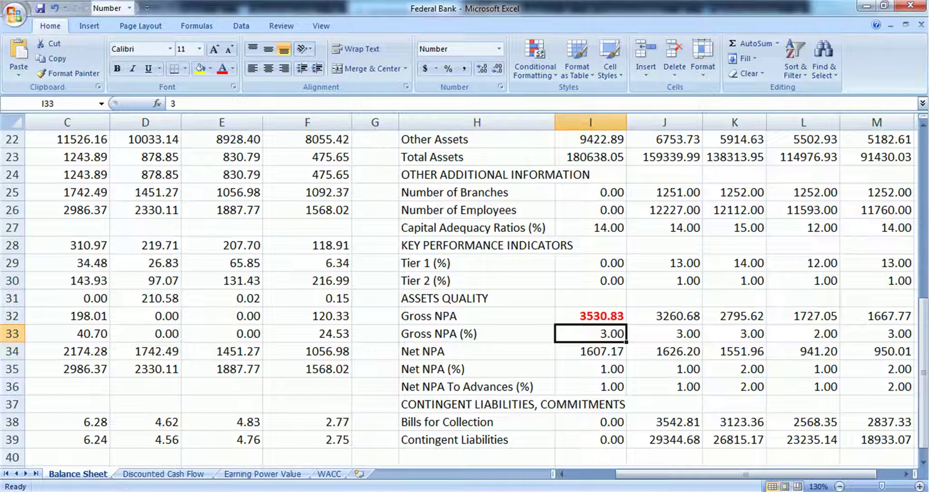
Step: Examine the Net NPA (%) row from the oldest to the latest year and compare it with the latest Gross NPA (%)
click(876, 369)
key(Left)
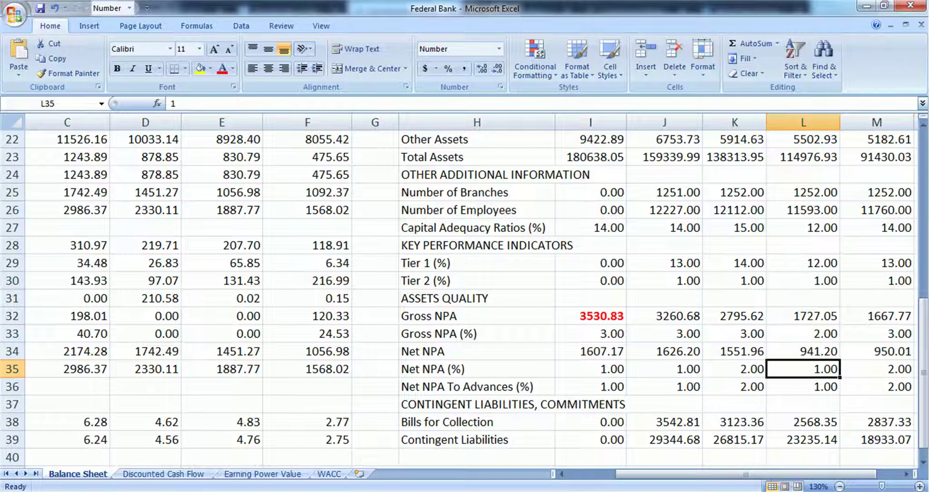
key(Left)
key(Left)
key(Left)
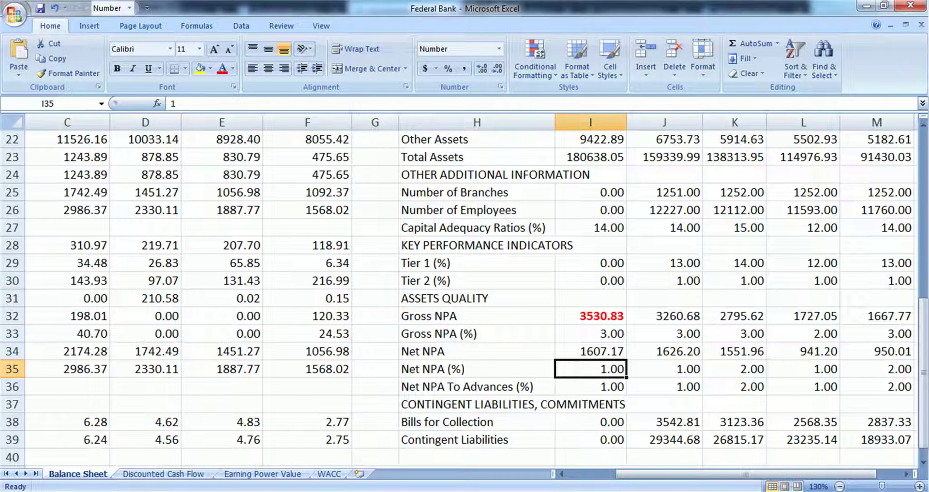
key(Up)
key(Up)
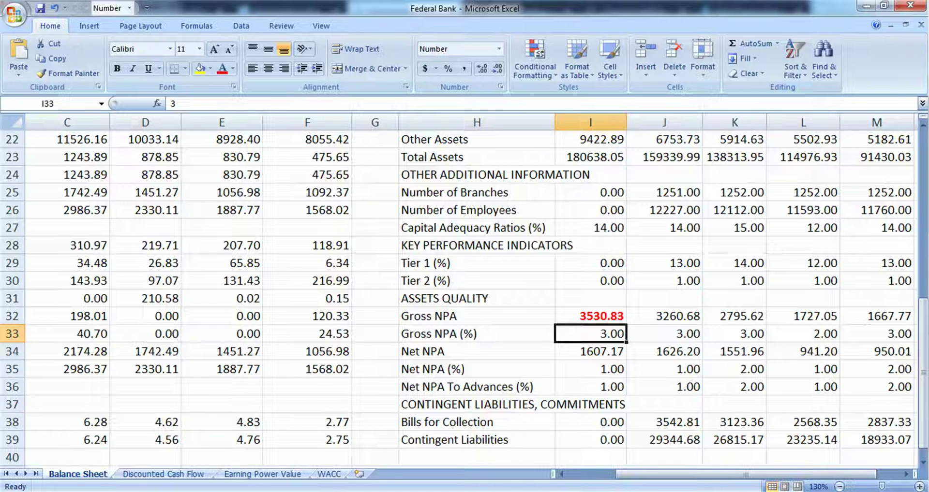
Step: Open the Discounted Cash Flow sheet and examine the Pro & Cond expense in each year from 2016 to 2020
click(163, 474)
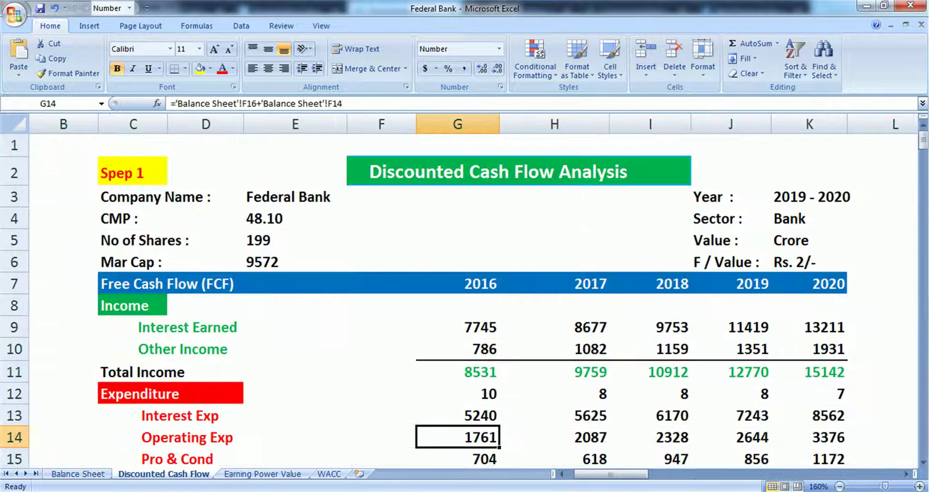
scroll(464, 300, down, 2)
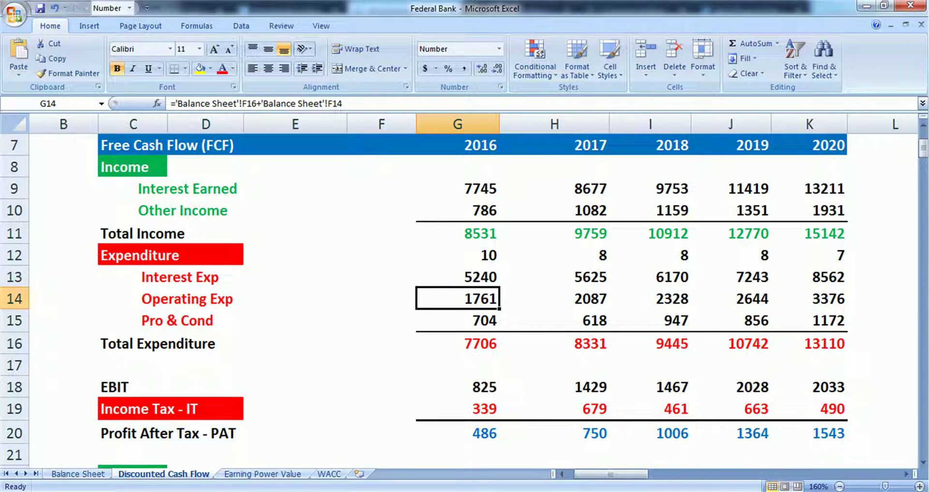
click(457, 321)
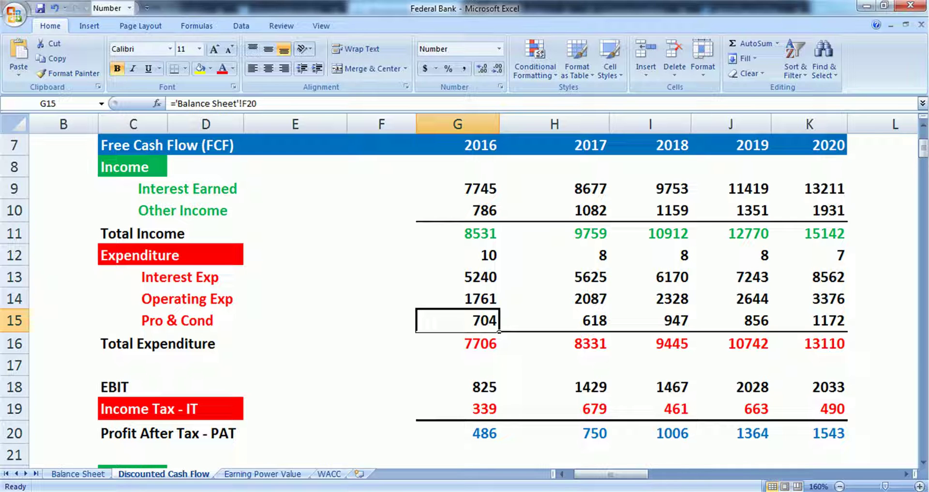
click(808, 321)
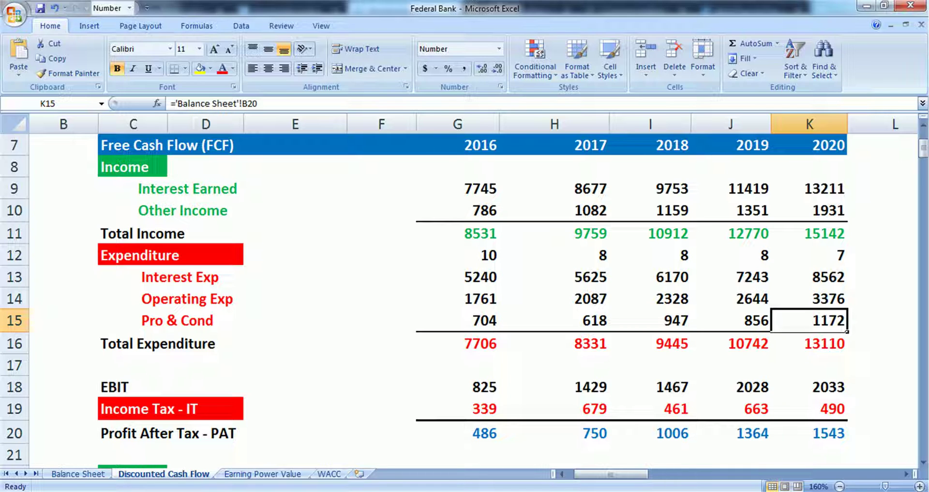
click(554, 321)
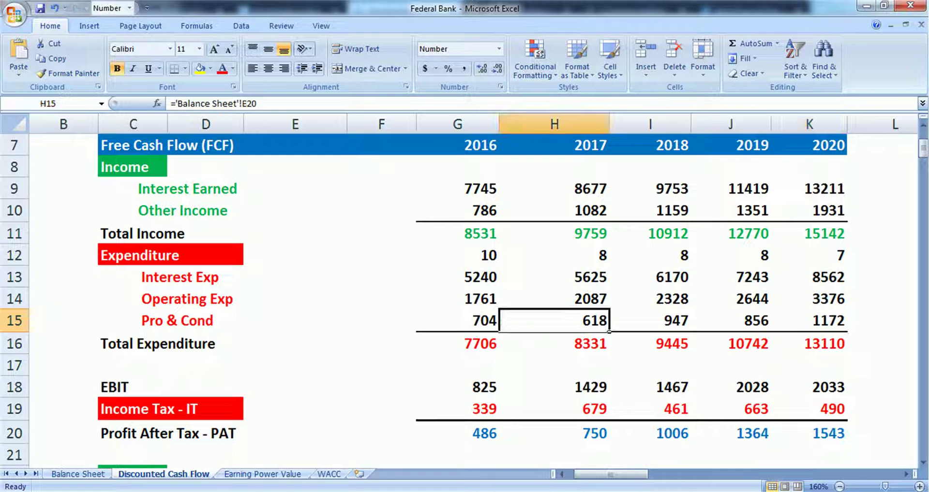
click(650, 321)
click(731, 321)
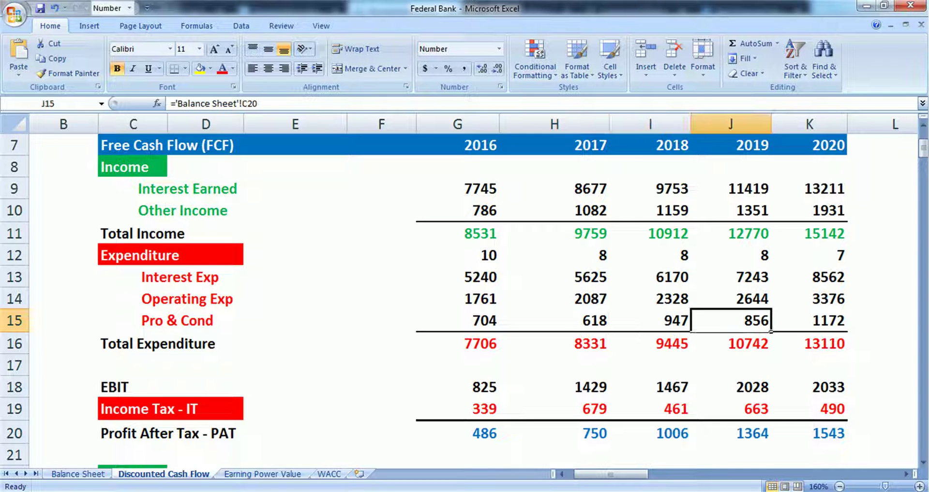
click(809, 321)
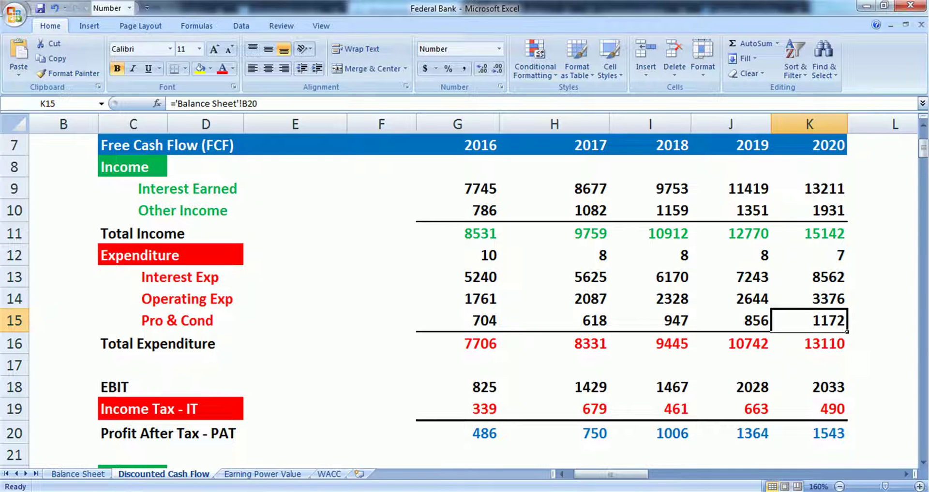
Step: Review the CMP, No of Shares and Mar Cap entries in the company details of the Discounted Cash Flow sheet
scroll(464, 290, up, 2)
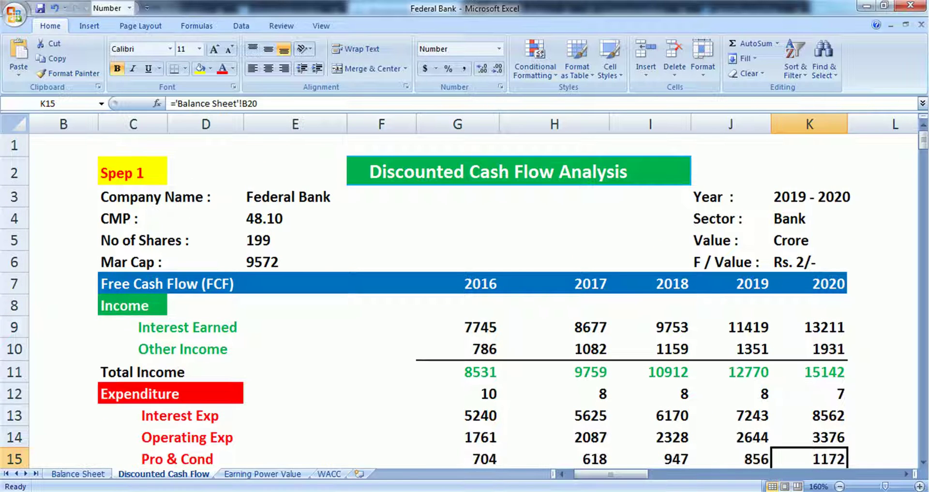
click(295, 219)
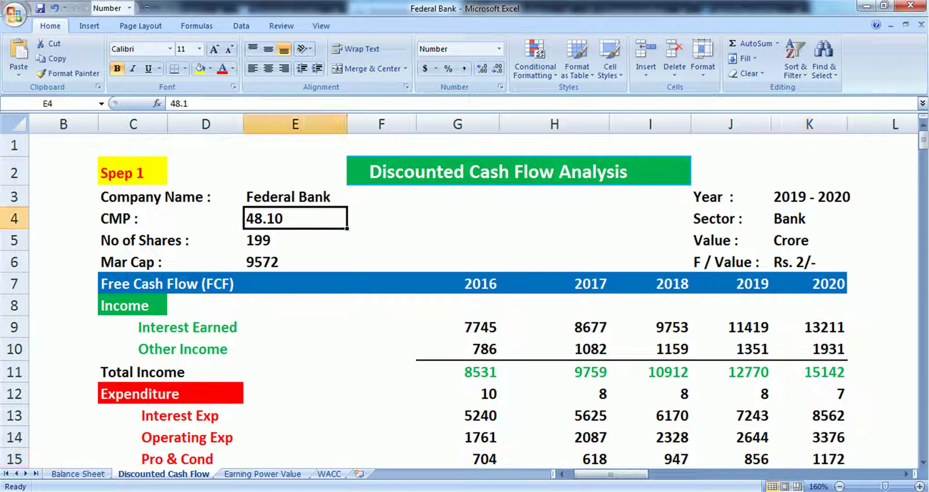
click(295, 240)
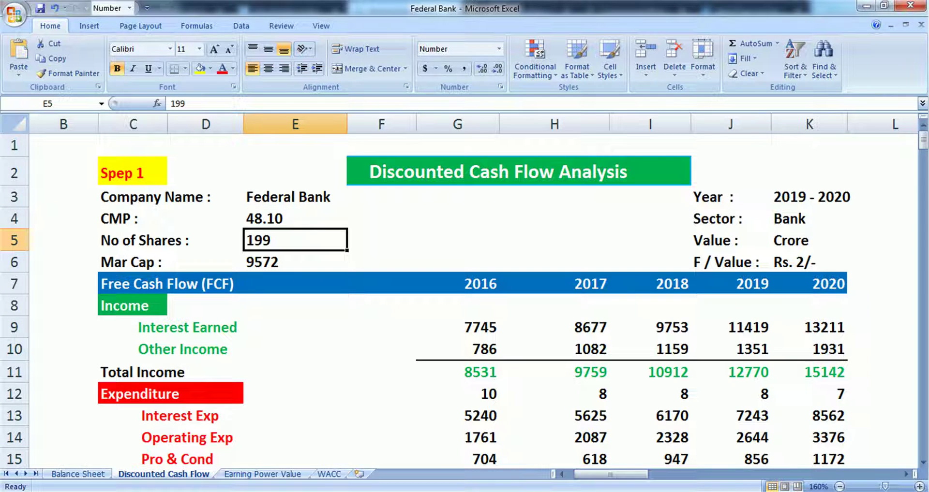
click(295, 262)
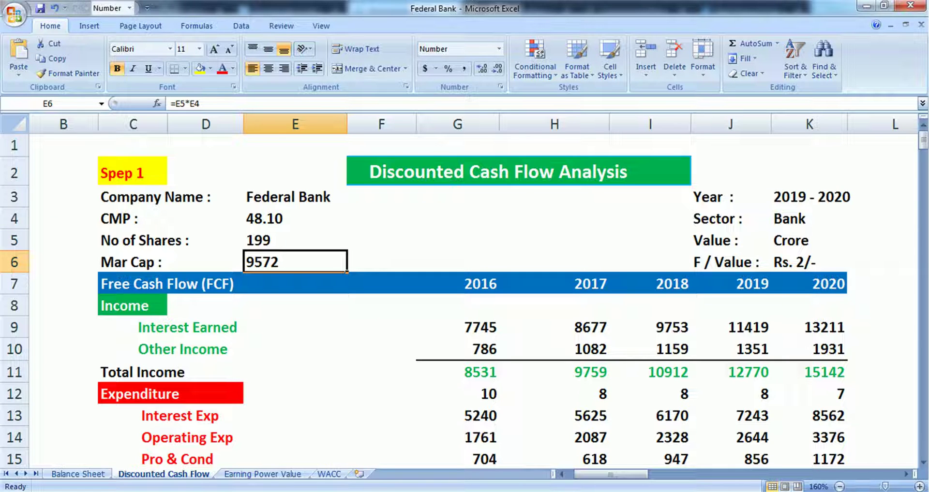
Step: Switch to the browser and check Federal Bank's share price and full market capitalisation on its BSE stock page
key(alt+Tab)
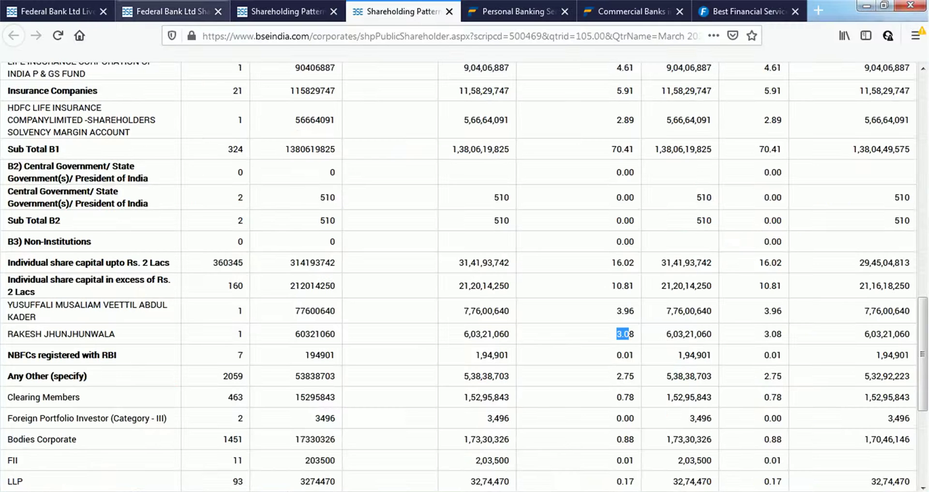
click(57, 12)
scroll(58, 97, up, 10)
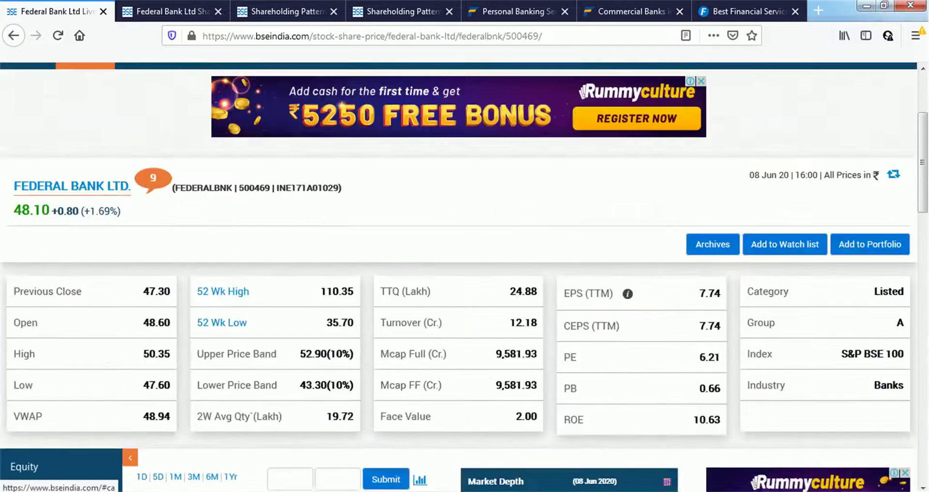
scroll(464, 276, down, 2)
scroll(464, 276, down, 2)
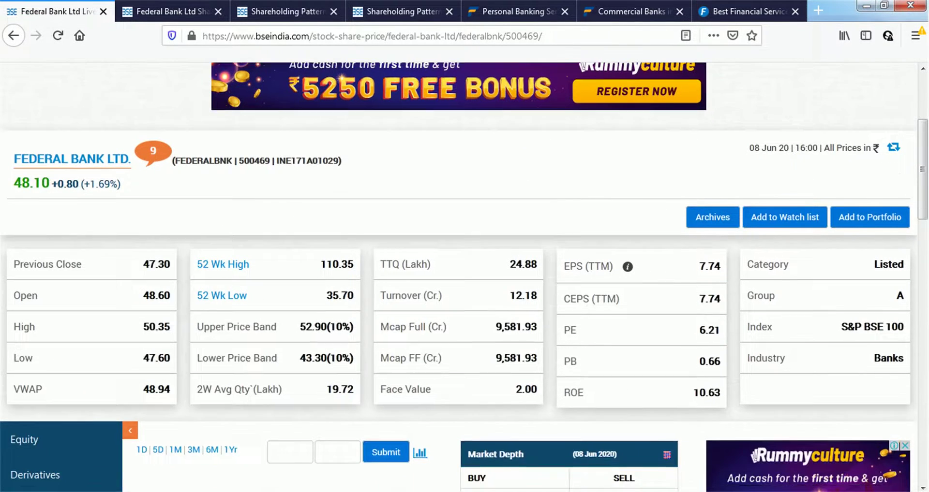
Step: Return to the Federal Bank workbook and review the Discounted Cash Flow sheet from Capital Expenditure through Terminal Value and WACC
mouse_move(313, 491)
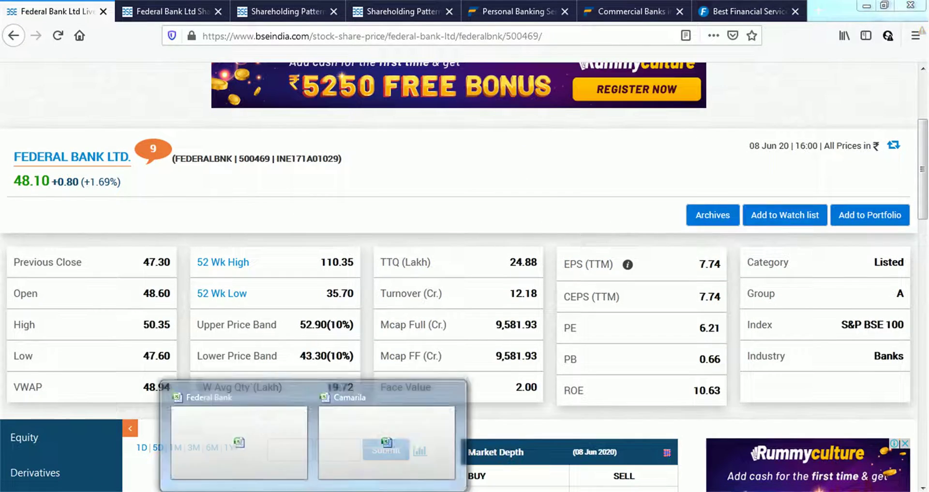
click(239, 437)
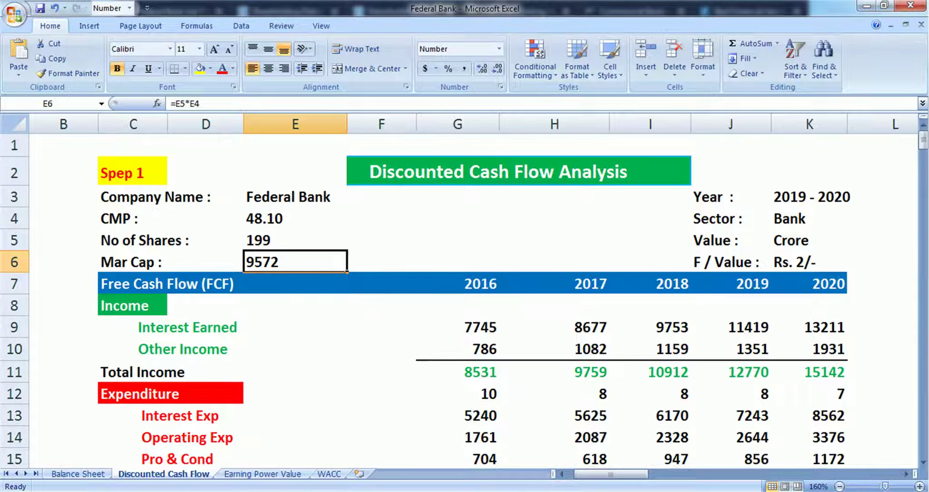
scroll(464, 299, down, 5)
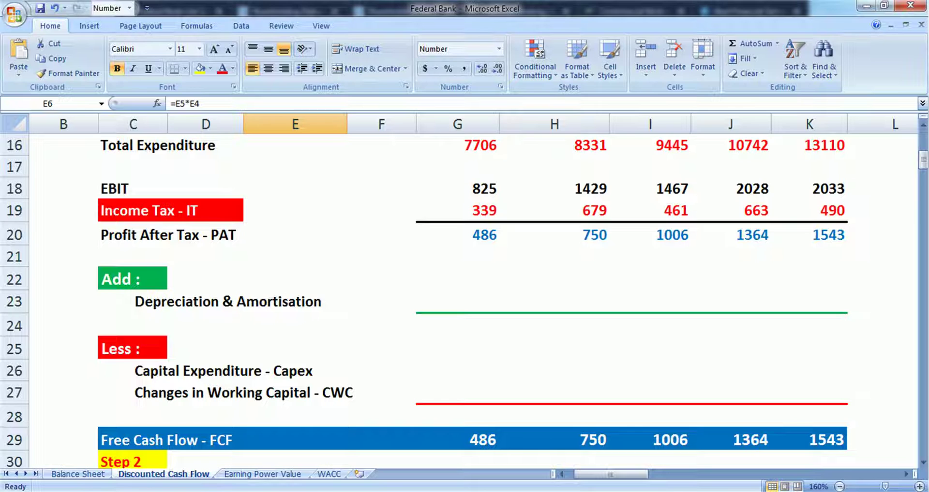
click(457, 371)
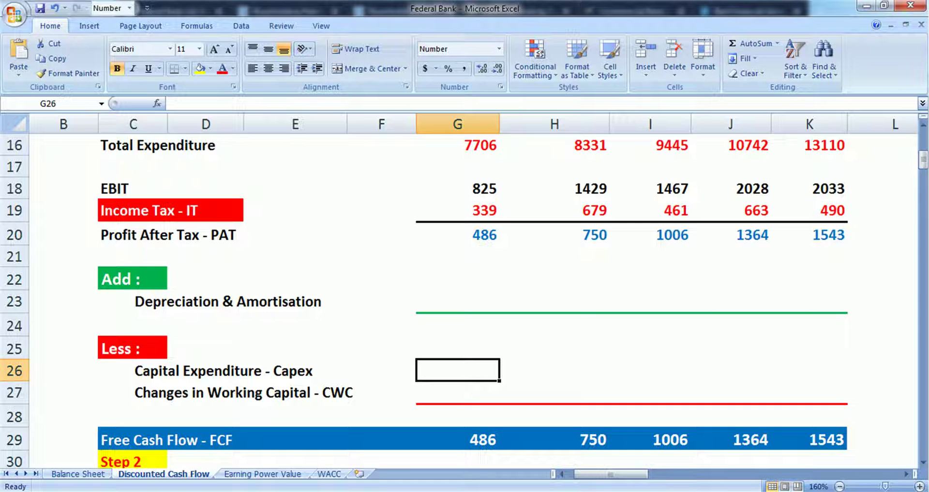
scroll(464, 300, down, 3)
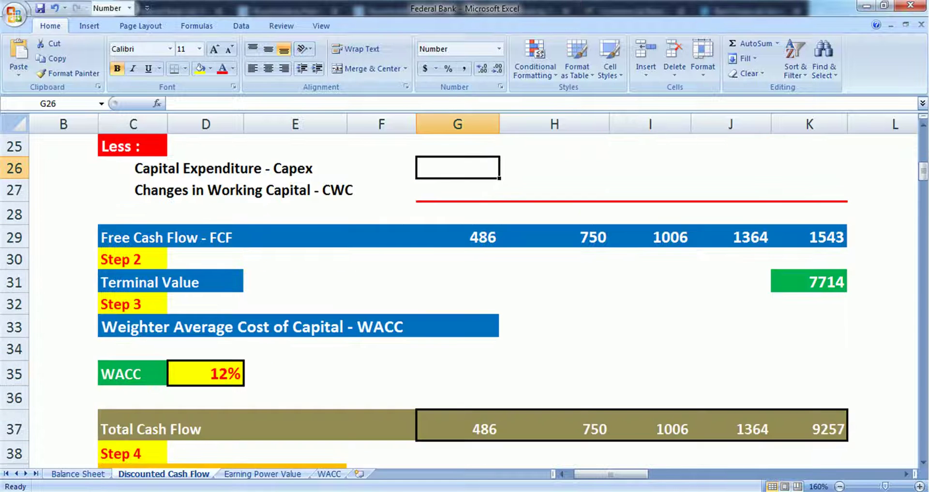
Step: Inspect the 2020 Terminal Value formula and the WACC rate on the Discounted Cash Flow sheet
click(809, 282)
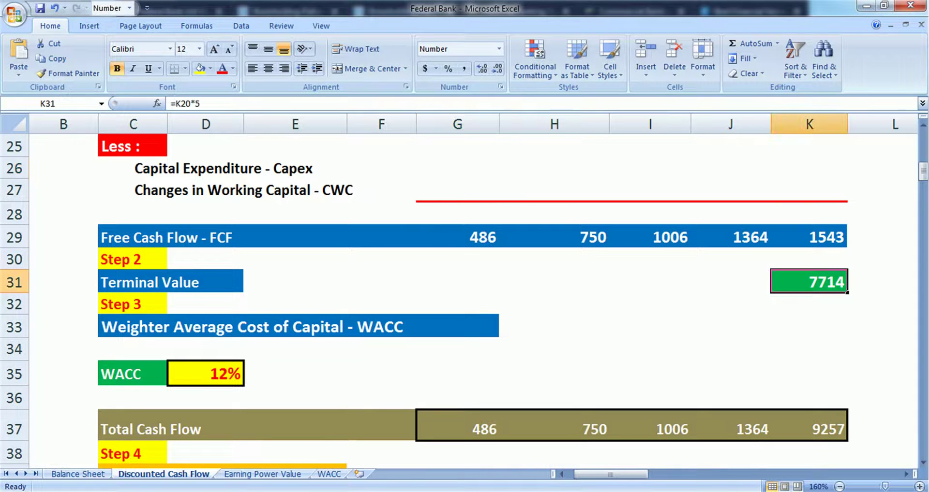
scroll(464, 300, down, 1)
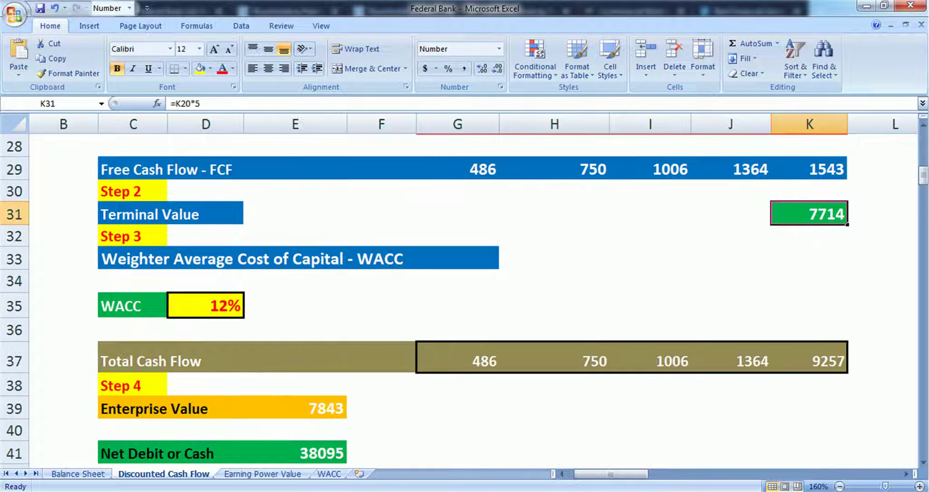
click(206, 306)
scroll(464, 300, down, 1)
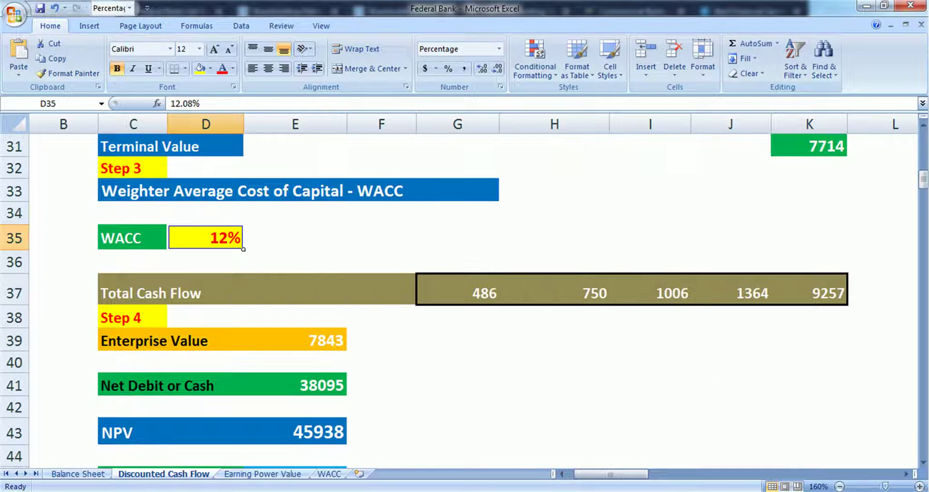
Step: Examine the formulas behind Enterprise Value, Net Debit or Cash, and NPV on the Discounted Cash Flow sheet
scroll(464, 300, down, 1)
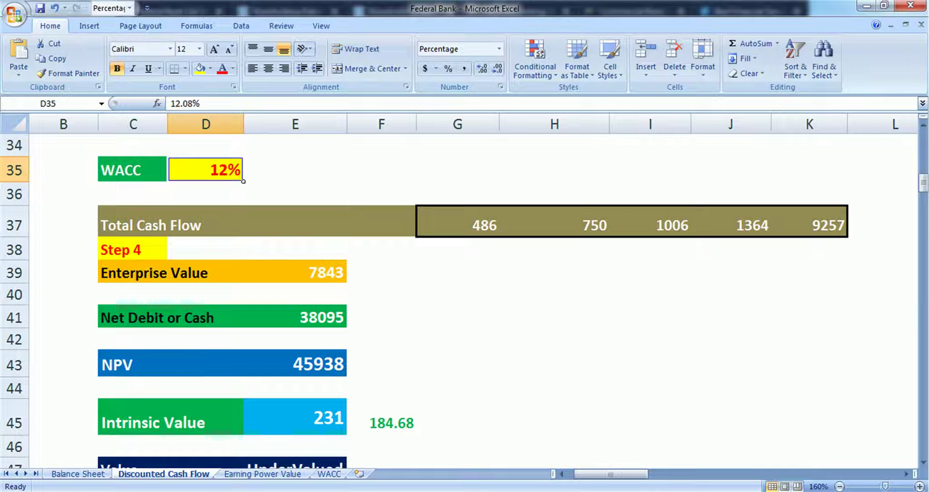
click(295, 272)
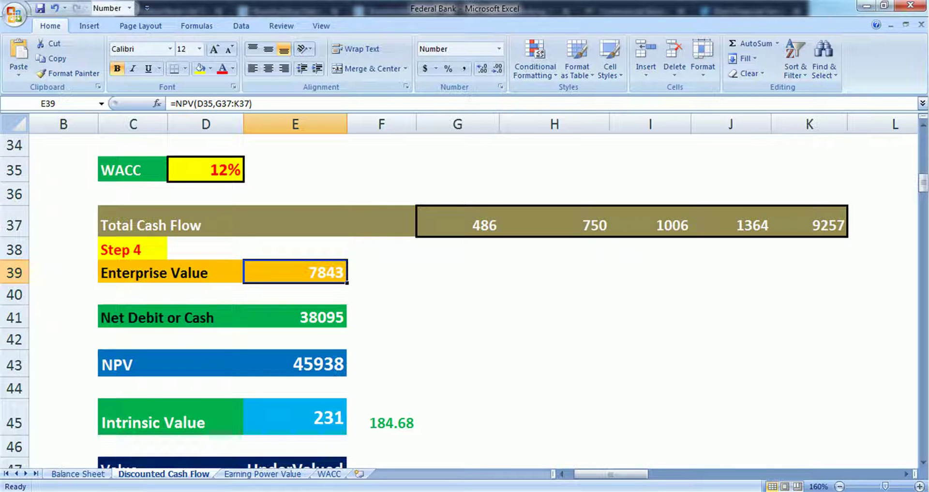
click(295, 317)
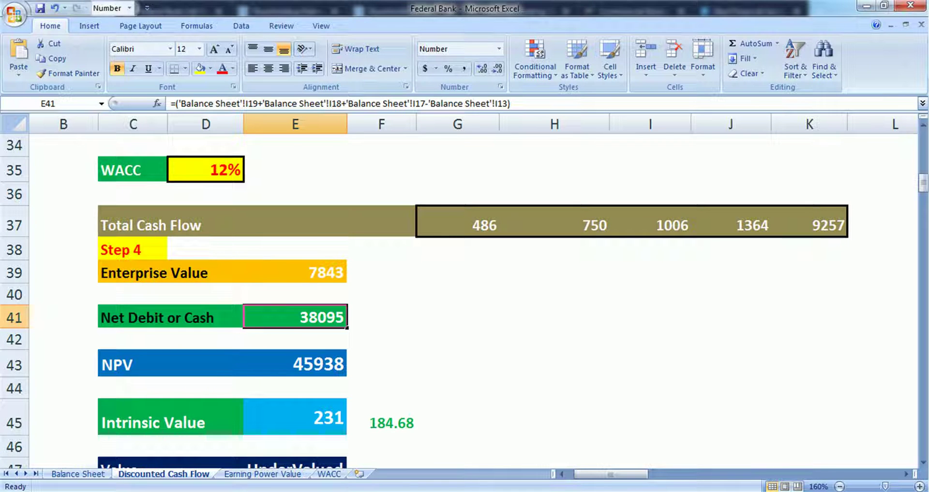
click(295, 364)
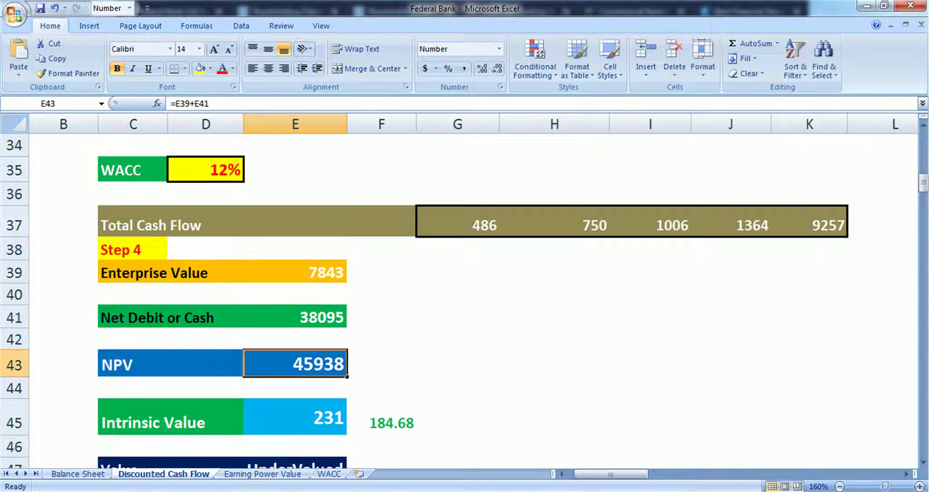
Step: Review the Intrinsic Value, its 20% reduced figure, the Value rating and the Discount in the discounted cash flow valuation
scroll(465, 290, down, 1)
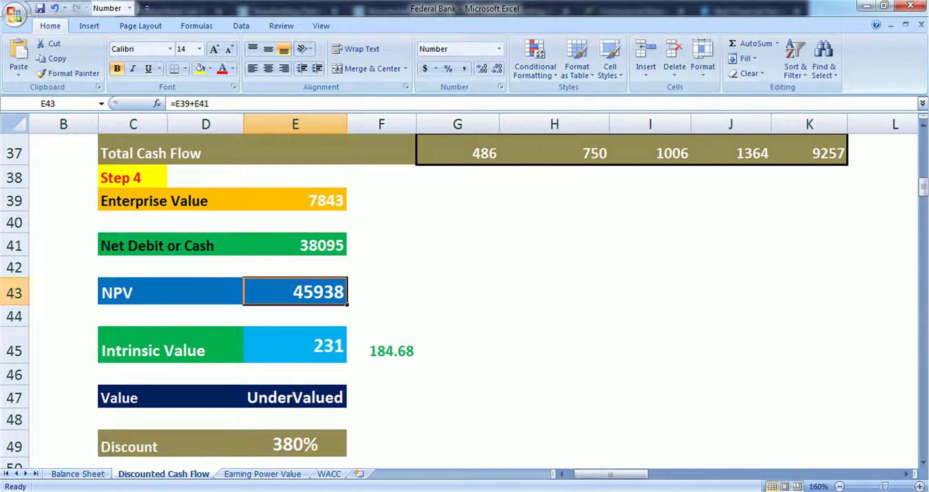
click(295, 346)
scroll(295, 346, up, 12)
scroll(464, 290, down, 17)
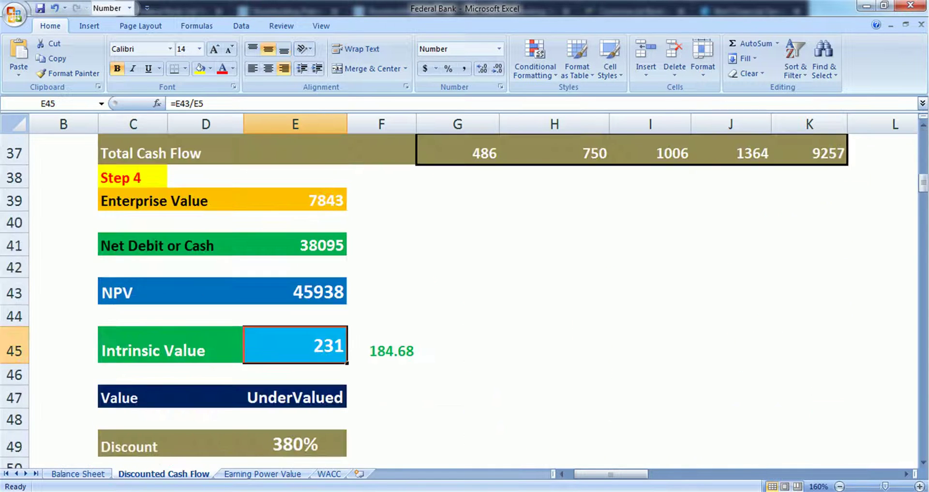
scroll(464, 291, up, 4)
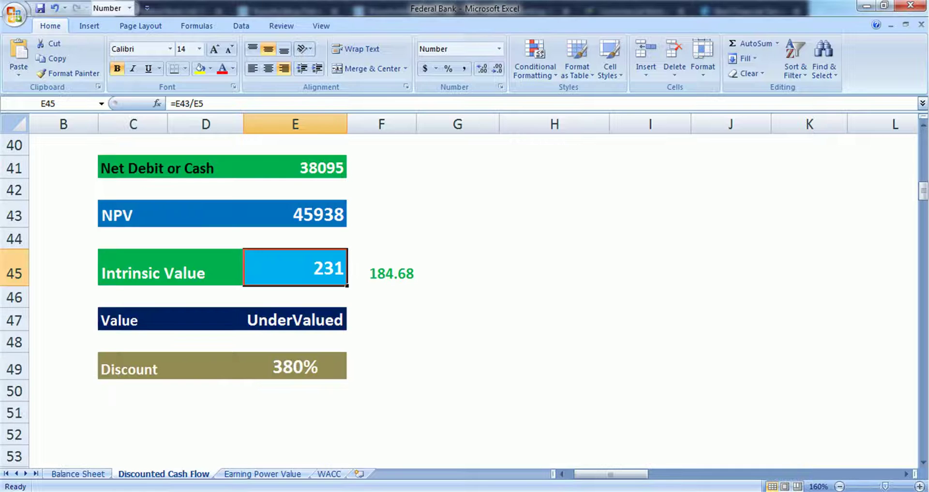
click(295, 366)
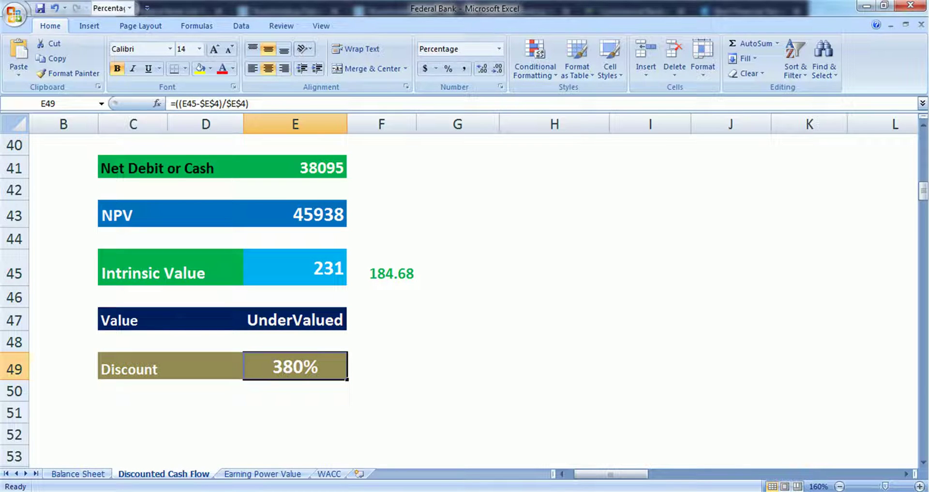
click(295, 320)
click(295, 268)
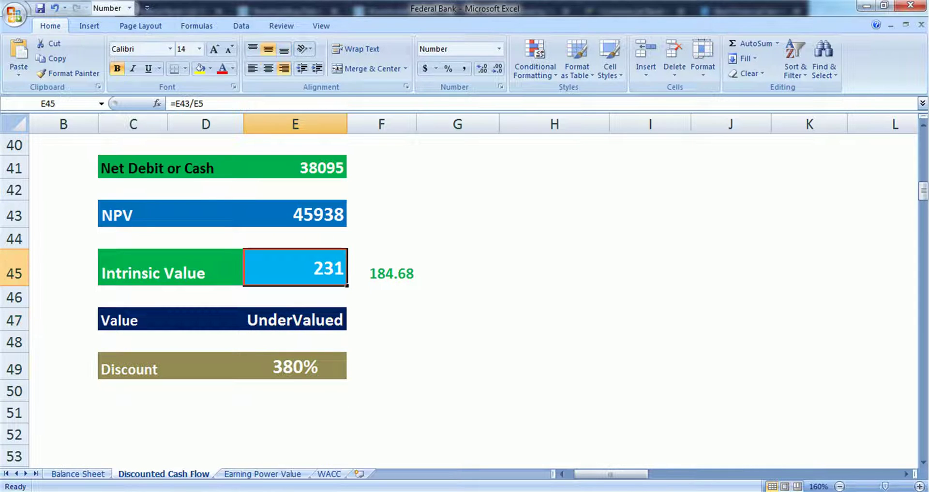
click(381, 268)
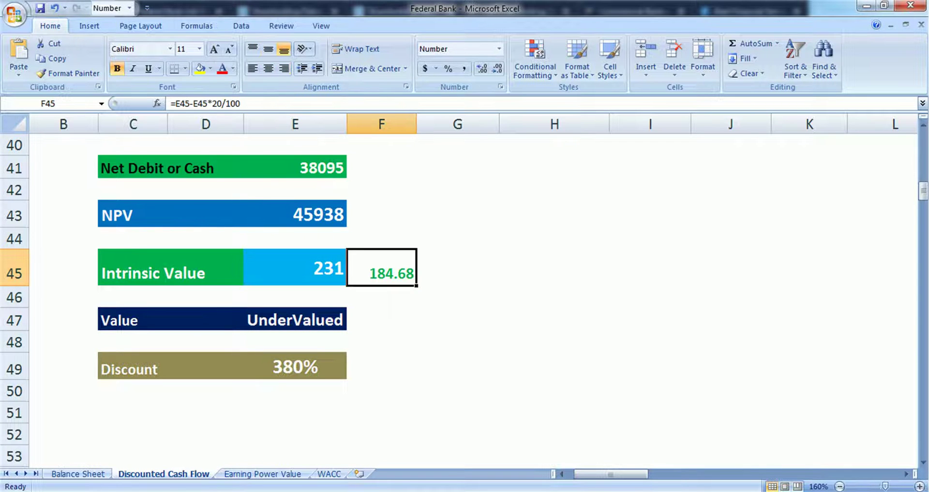
Step: Open the Earning Power Value sheet and inspect the formula for the five-year average Distribution Cash Flow
click(262, 473)
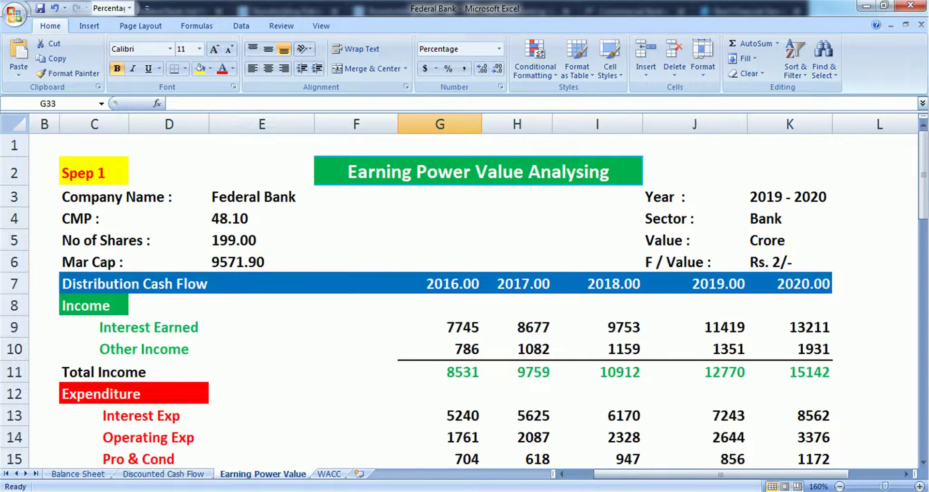
scroll(464, 300, down, 4)
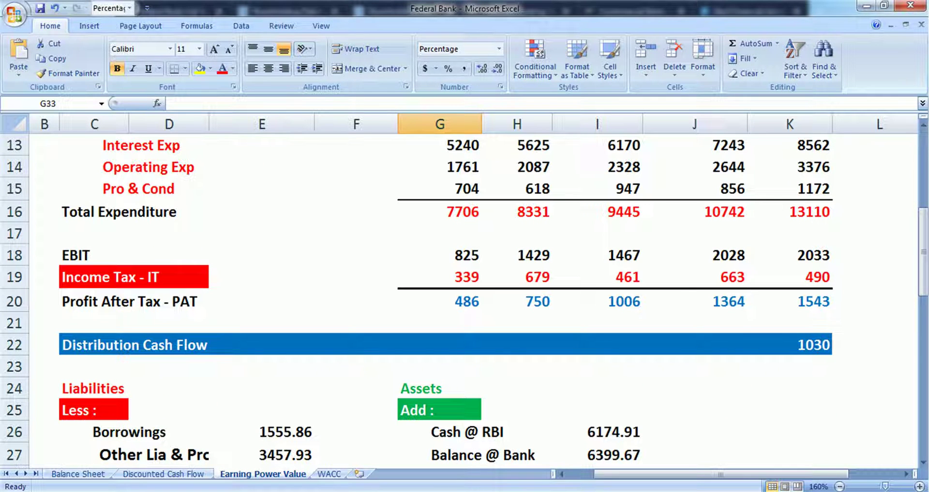
click(790, 345)
Step: Check the Borrowings, Other Liabilities and NPA formulas, plus the assets-minus-liabilities total, on the Earning Power Value sheet
scroll(464, 300, down, 3)
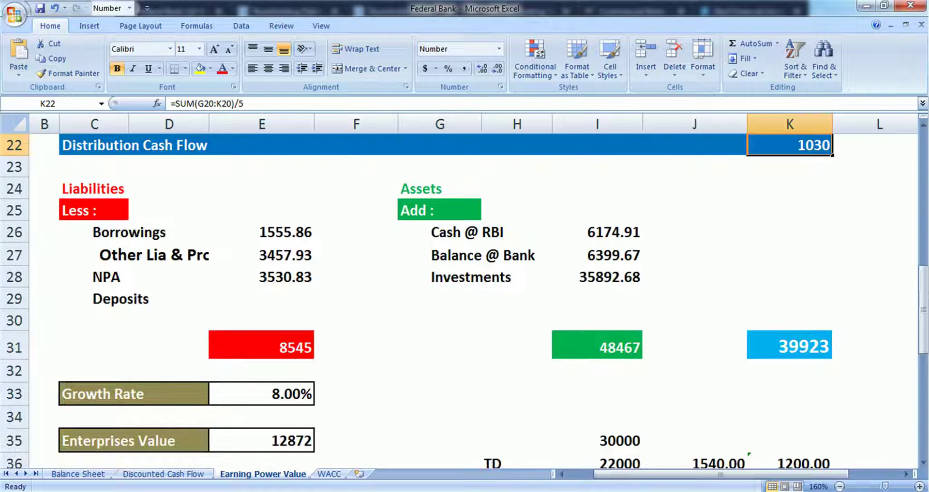
click(261, 233)
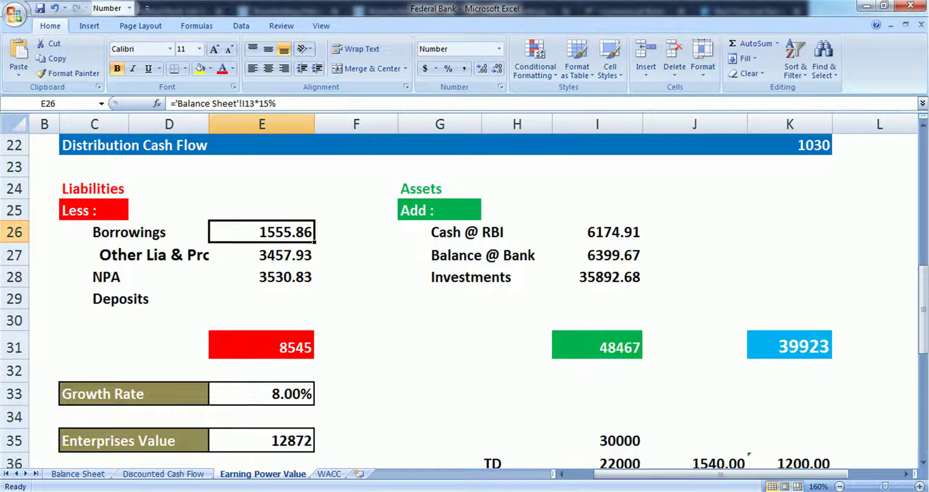
click(262, 255)
click(262, 277)
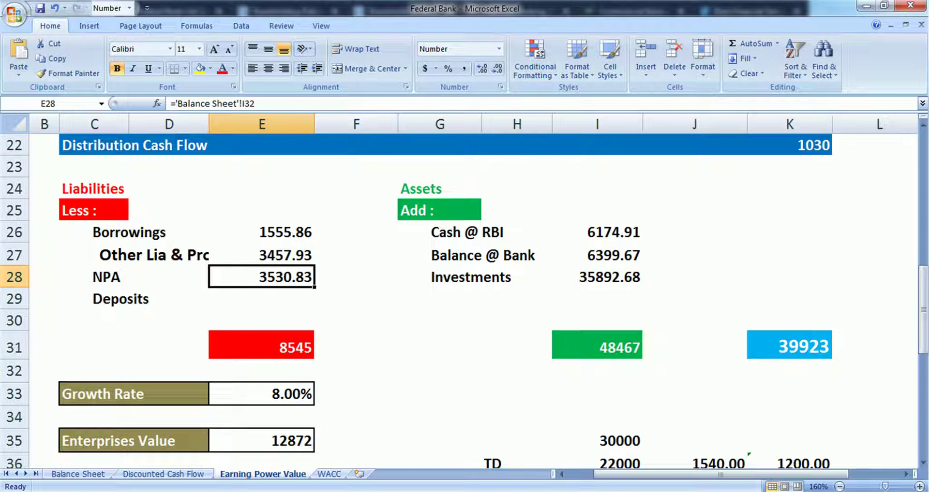
click(789, 346)
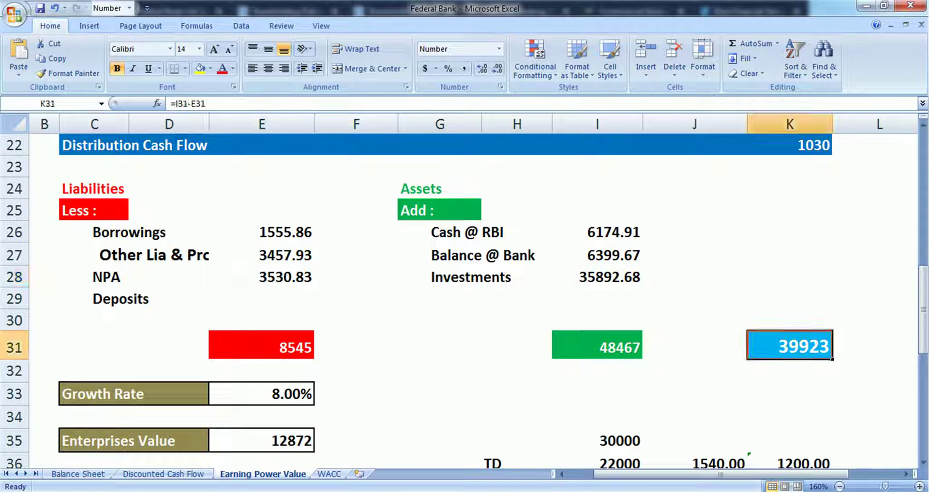
Step: Examine the Growth Rate, Enterprises Value and NPV cells of the earning power valuation
scroll(464, 300, down, 2)
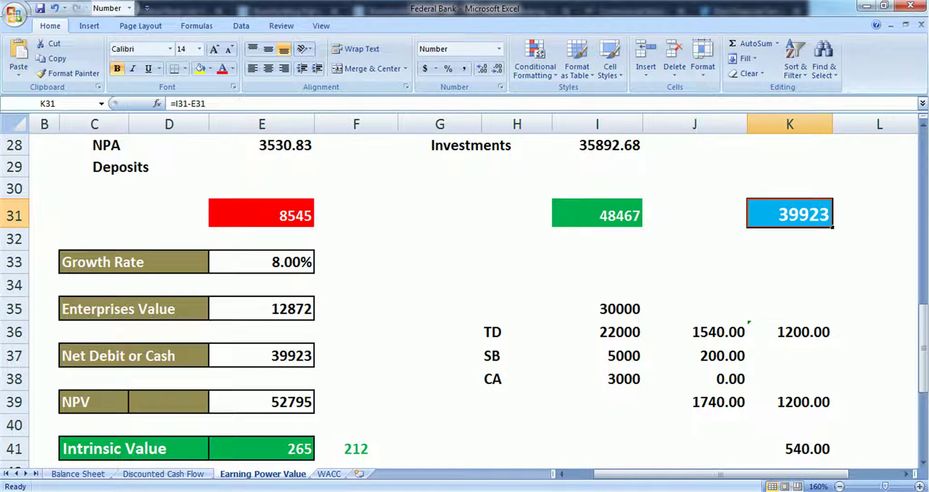
click(261, 263)
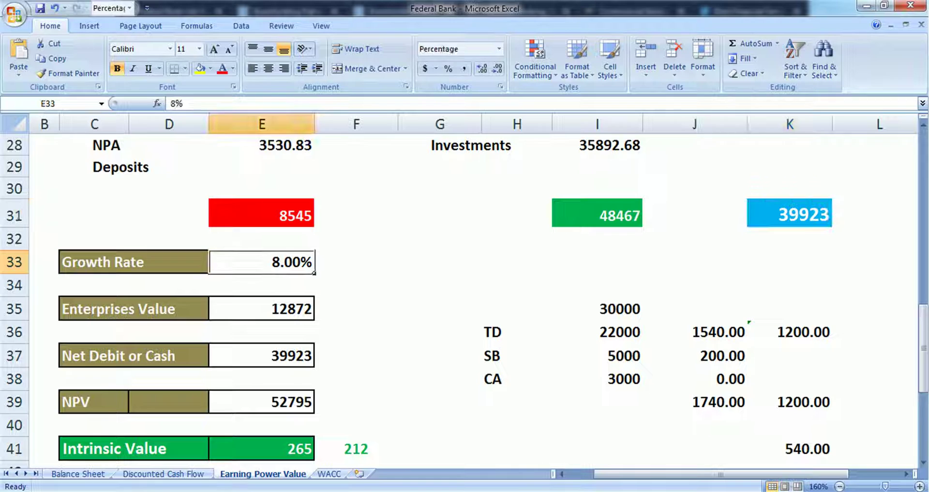
click(262, 309)
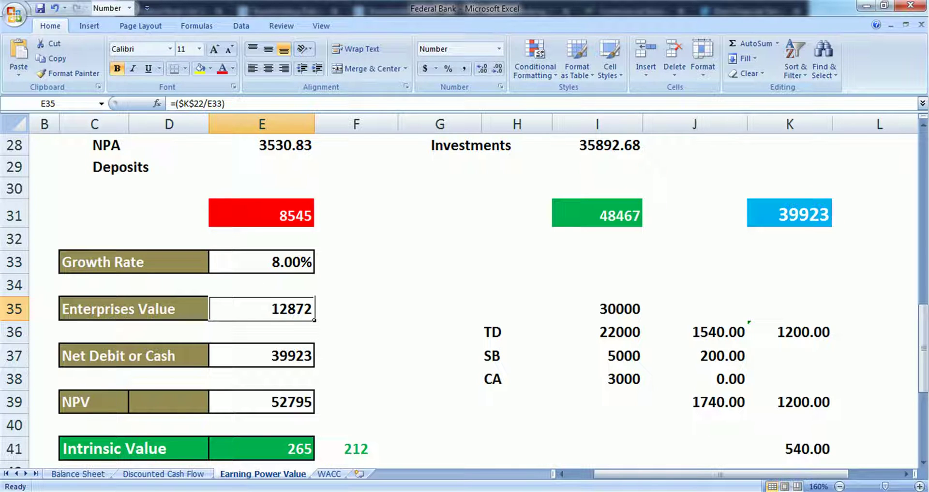
scroll(465, 300, down, 1)
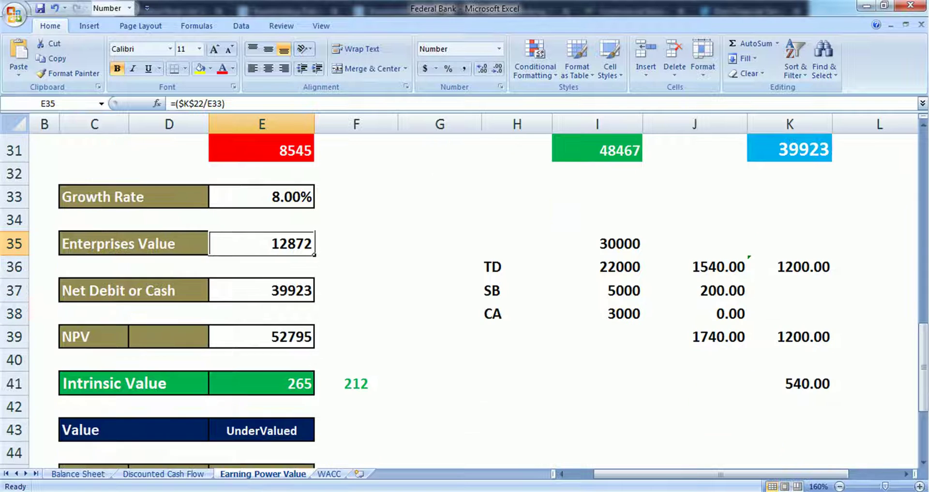
click(261, 337)
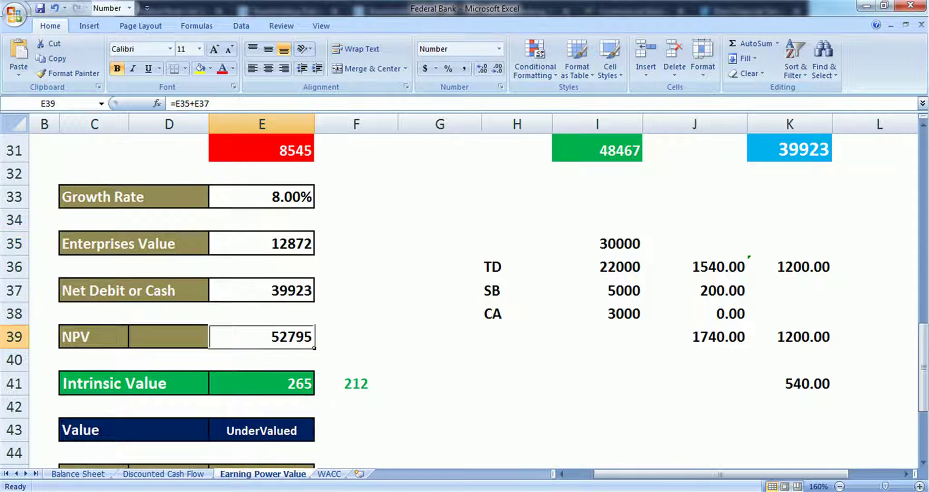
Step: Review the earning power Intrinsic Value, its 20% reduced figure and the Discount formula
click(261, 384)
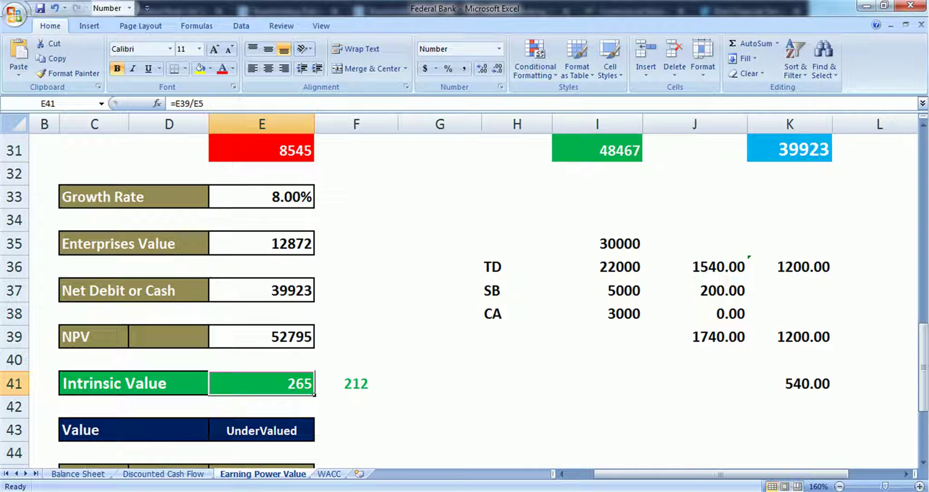
click(356, 384)
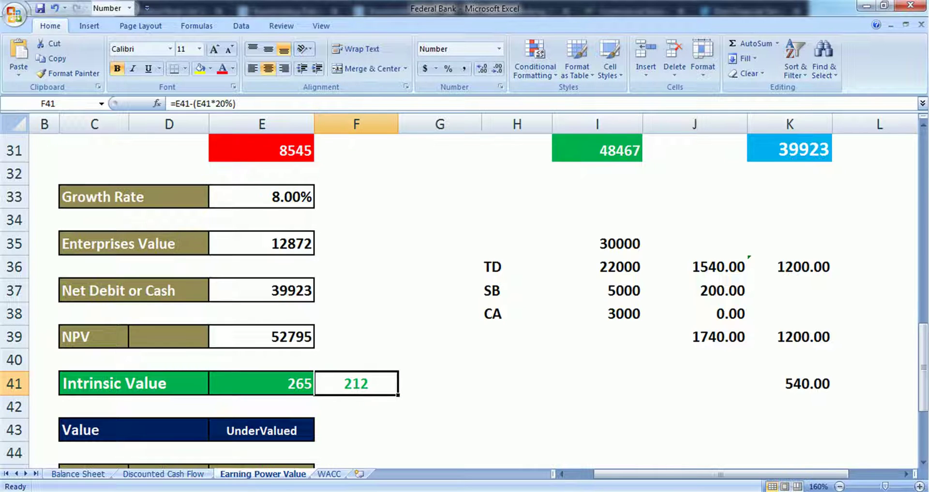
scroll(473, 301, down, 4)
scroll(473, 300, up, 2)
click(261, 331)
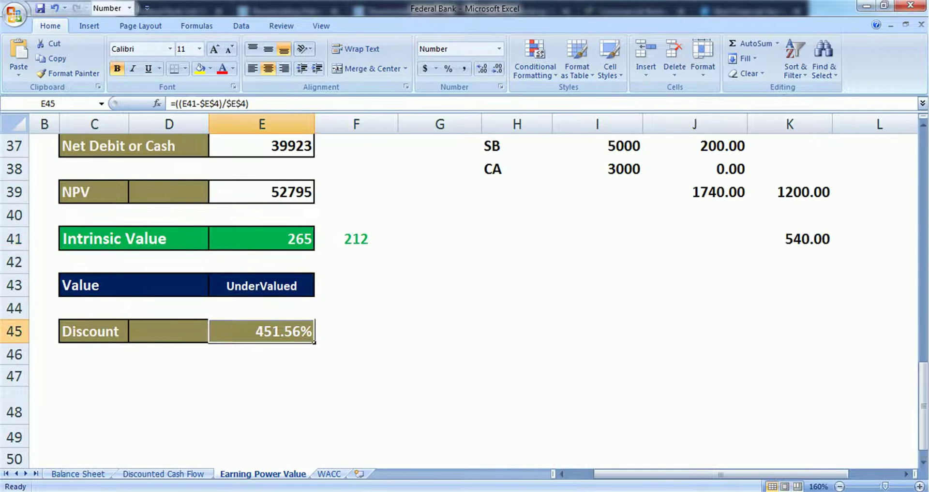
Step: Compare the Intrinsic Value on the Discounted Cash Flow sheet with the one on the Earning Power Value sheet
key(ctrl+Page_Up)
click(295, 268)
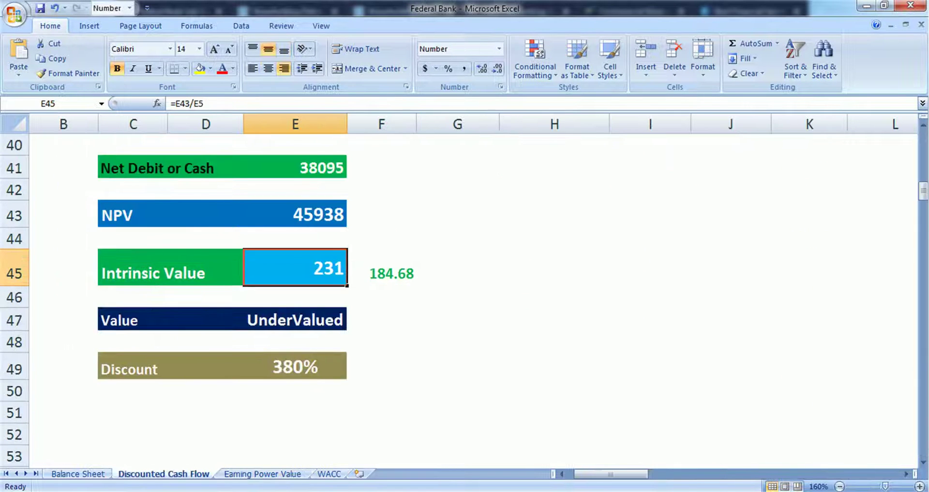
click(262, 474)
click(262, 239)
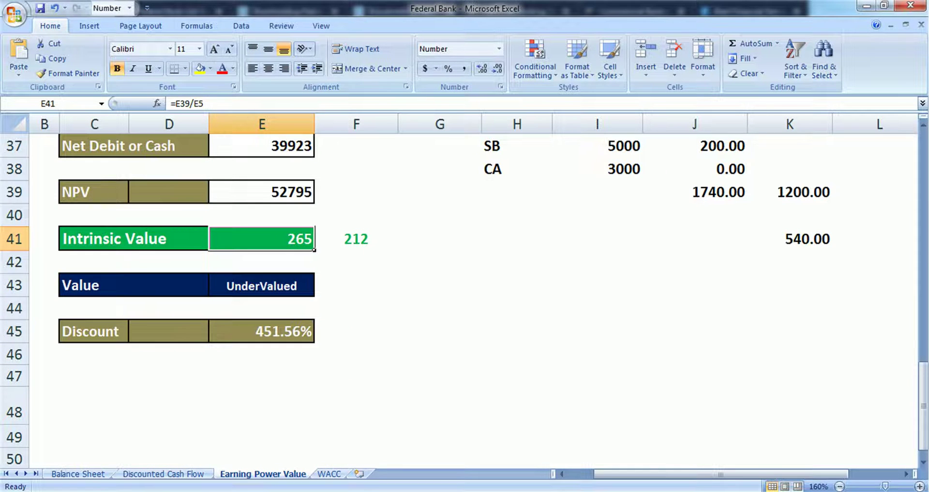
Step: Look over the Earning Power Value sheet's liabilities and assets, and check the March 2020 Deposits on the Balance Sheet
scroll(464, 290, up, 12)
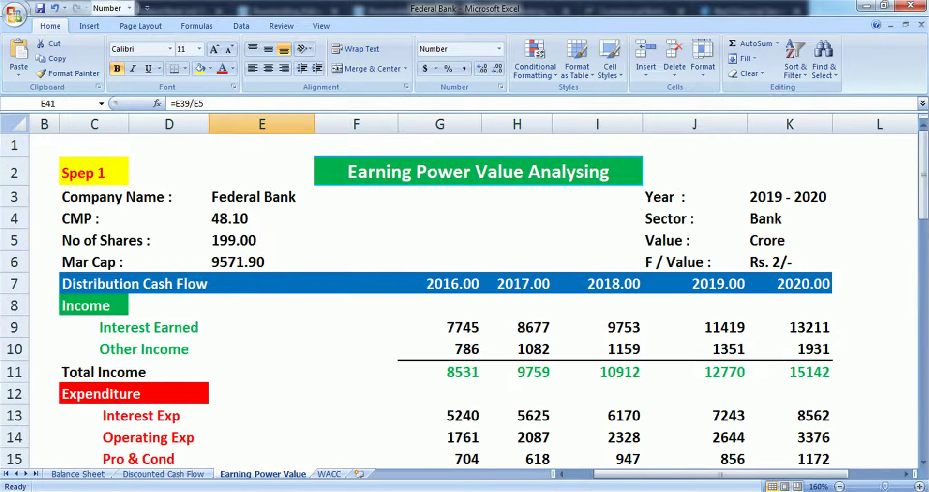
scroll(465, 290, down, 6)
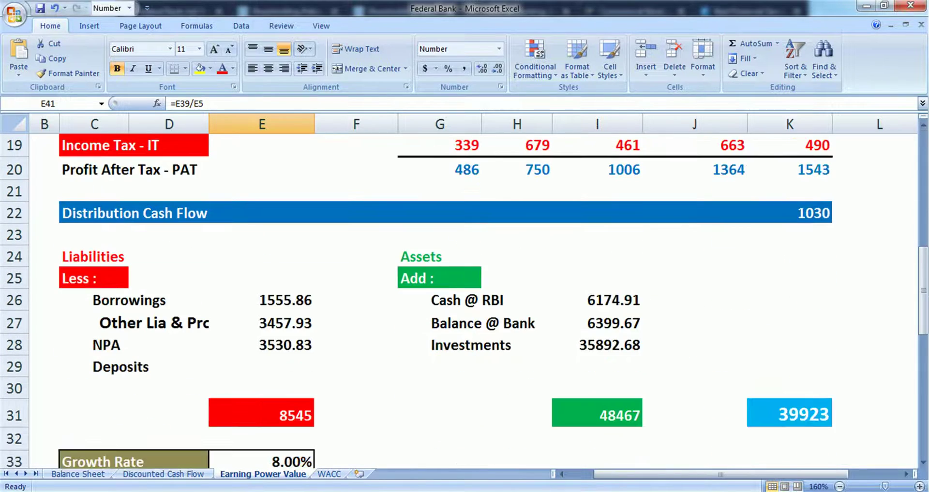
click(78, 474)
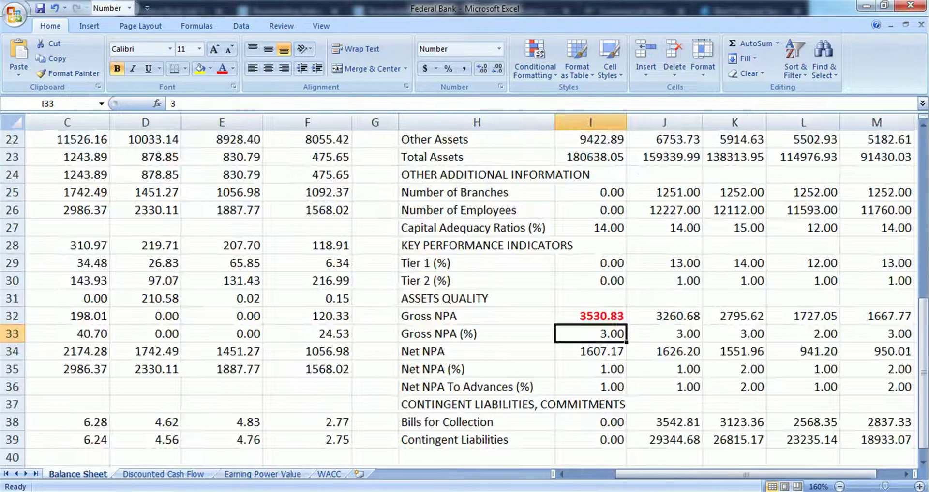
scroll(464, 290, up, 7)
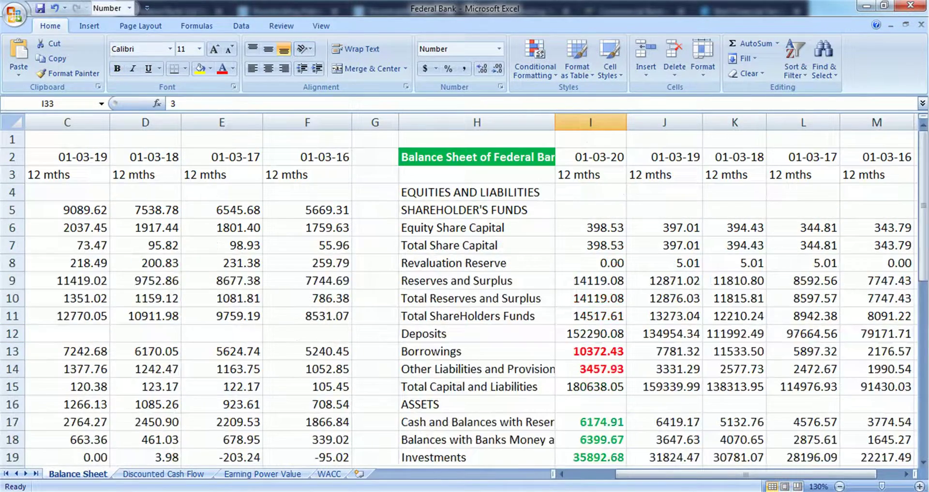
click(590, 334)
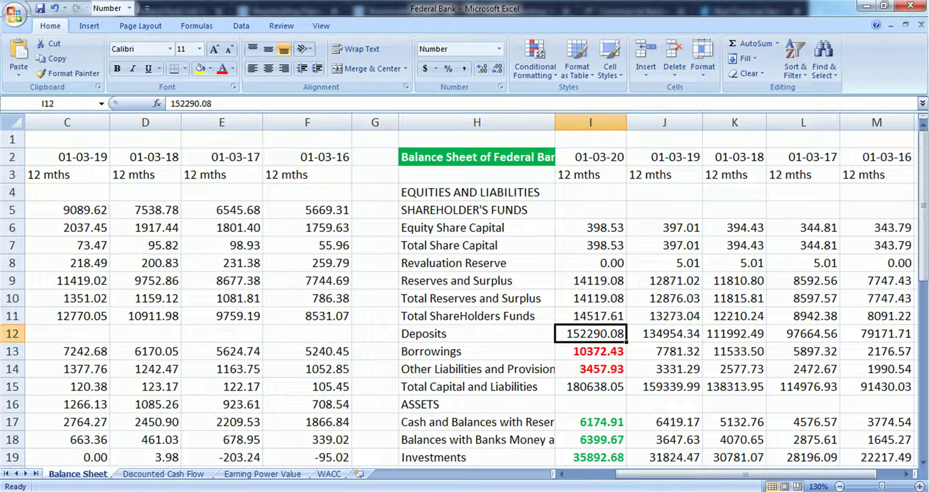
scroll(464, 290, down, 3)
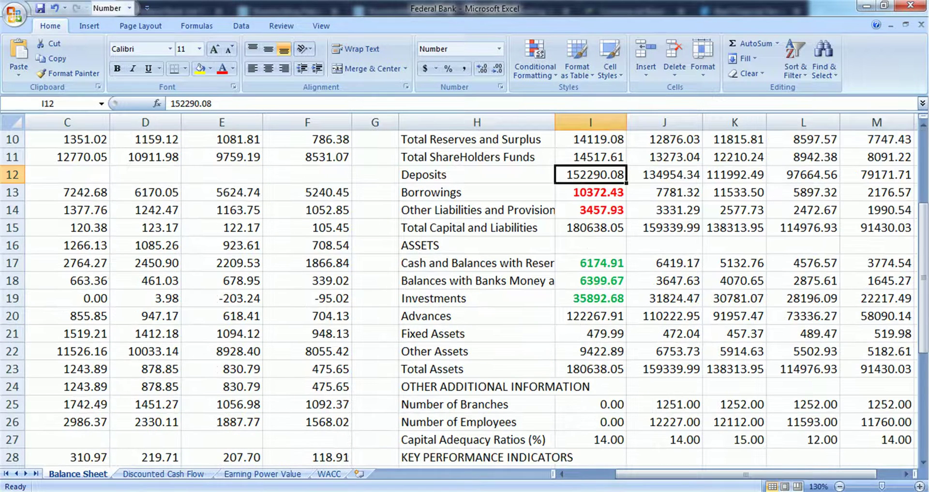
Step: Check the March 2020 Advances on the Balance Sheet and return to the liabilities on the Earning Power Value sheet
click(590, 317)
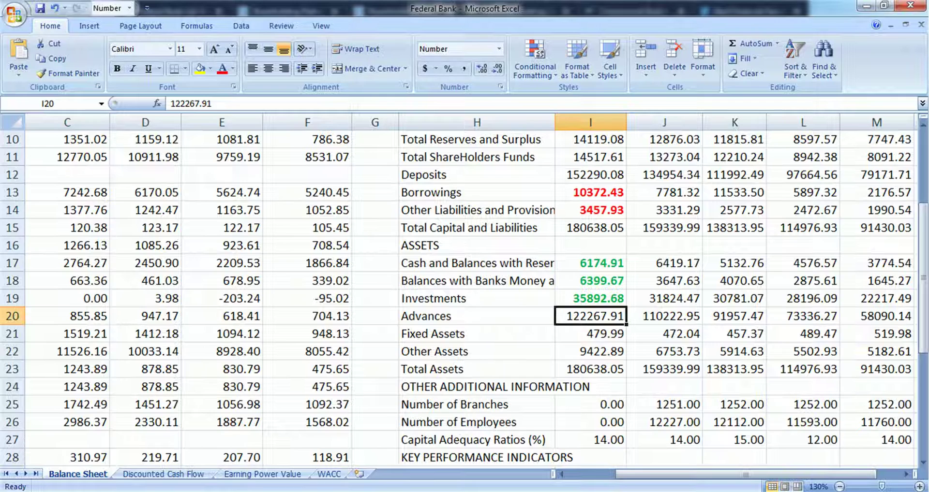
scroll(464, 290, up, 3)
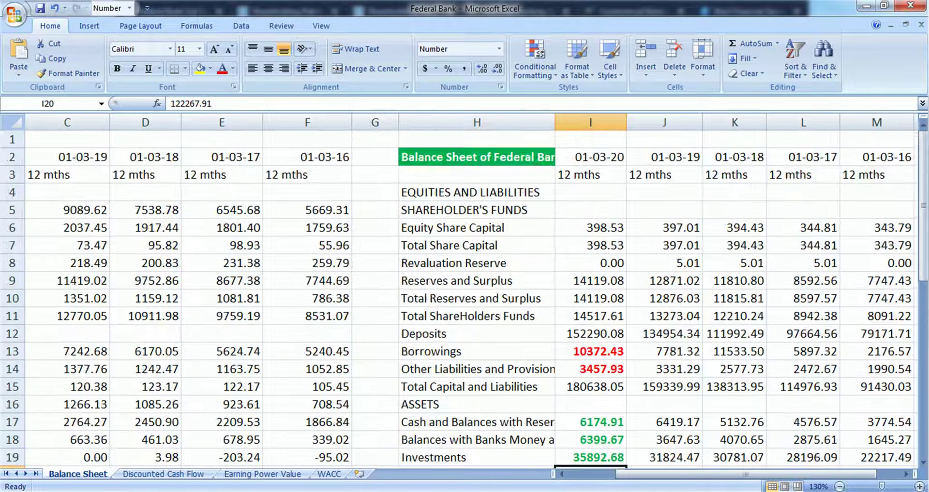
key(ctrl+Page_Down)
key(ctrl+Page_Down)
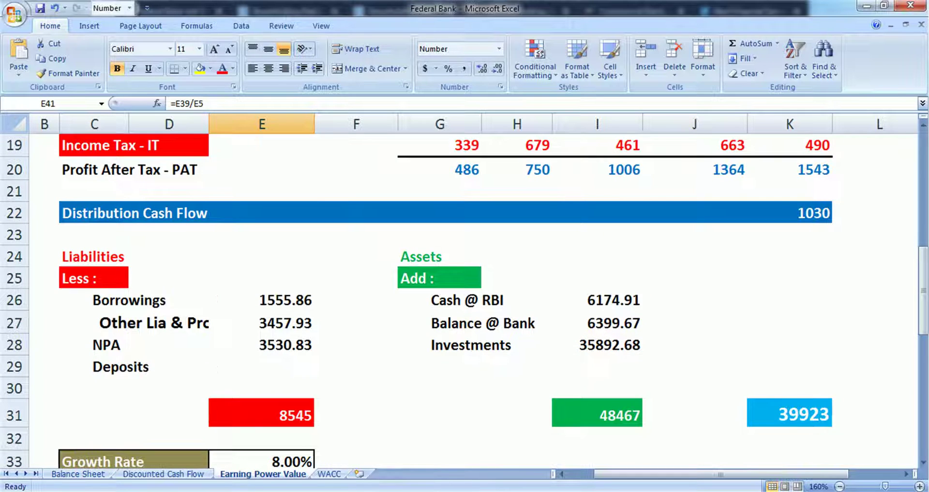
scroll(464, 290, down, 4)
scroll(464, 290, up, 2)
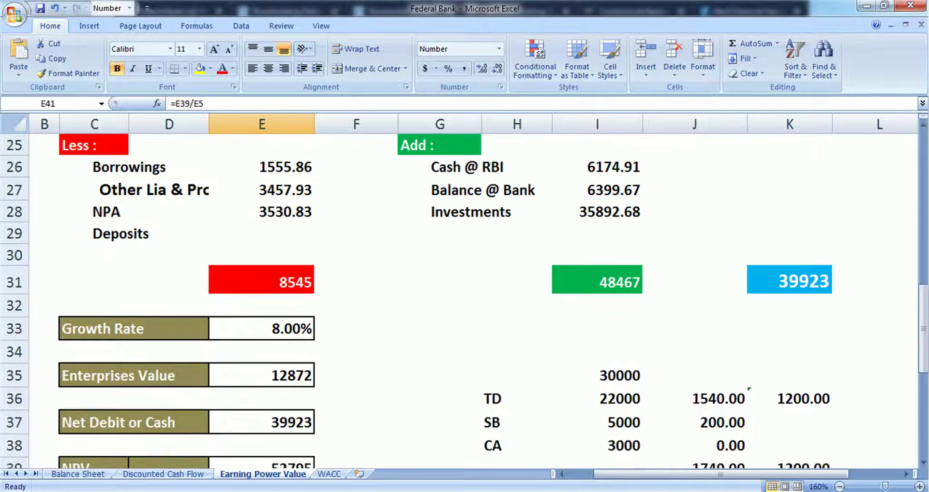
Step: Fill the Deposits liability in E29 with 75% of March 2020 Deposits minus Advances, using =('Balance Sheet'!I12-'Balance Sheet'!I20)*75%
click(261, 234)
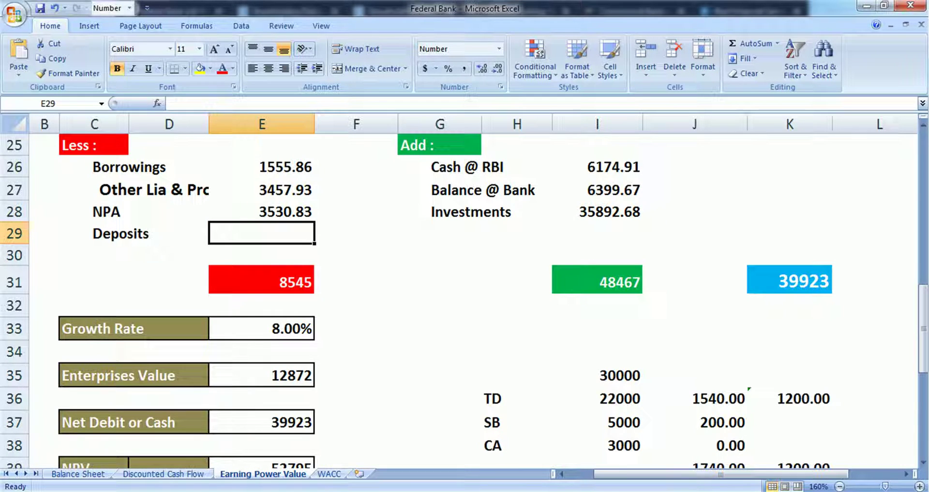
key(alt+Tab)
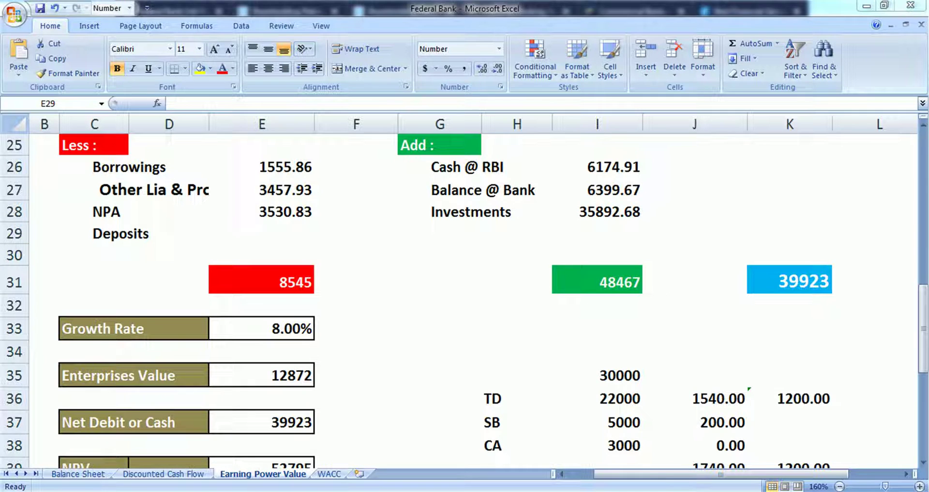
key(alt+Tab)
text(=()
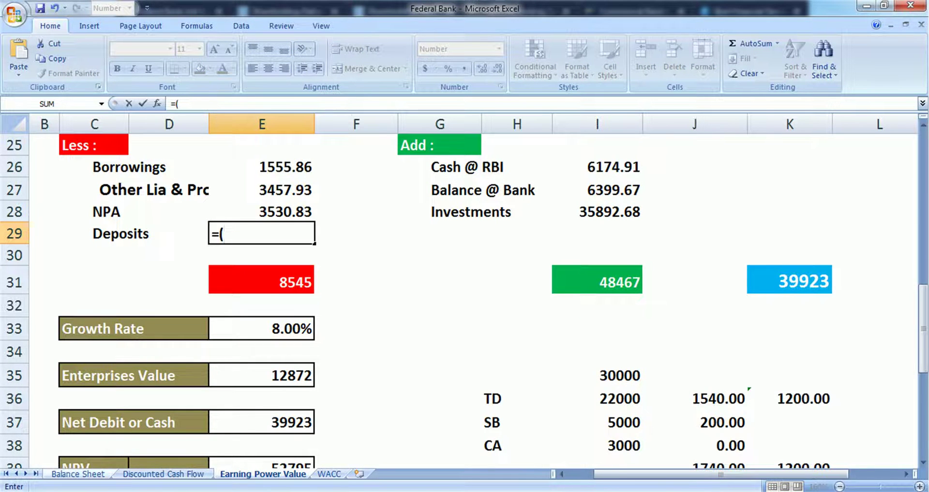
click(77, 474)
click(590, 334)
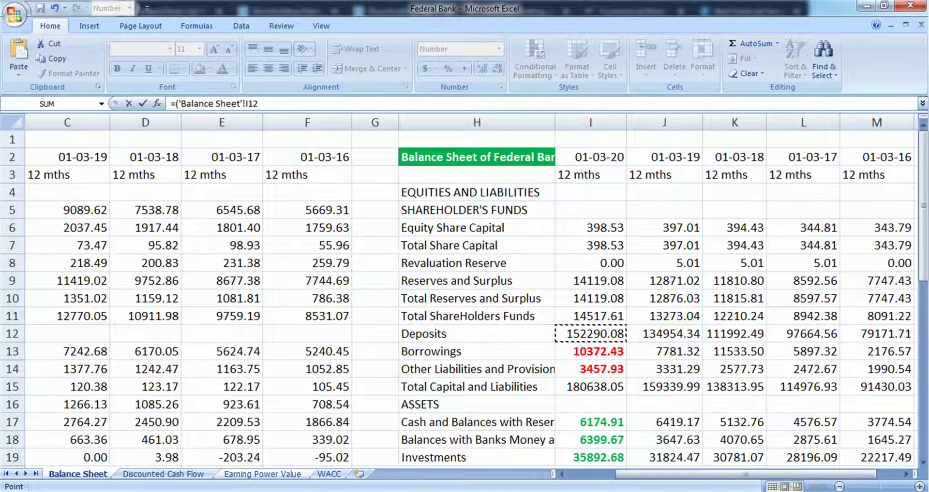
text(-)
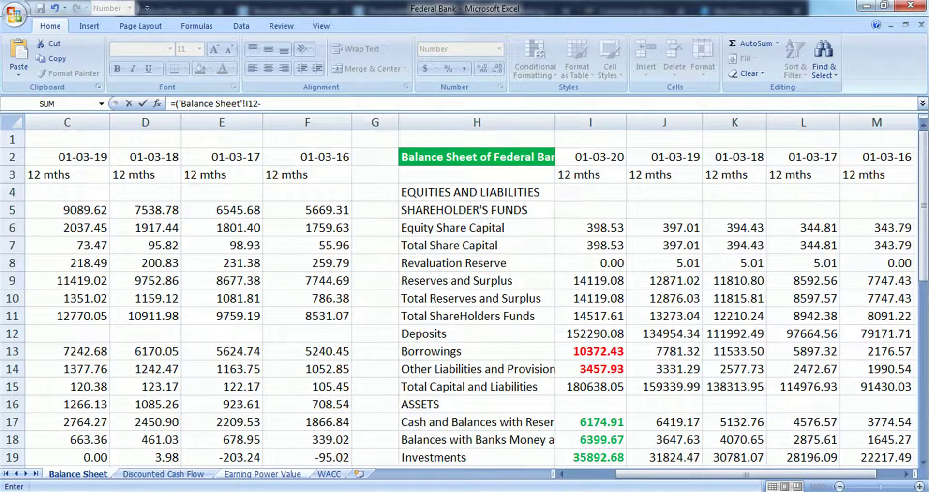
scroll(464, 290, down, 2)
click(590, 369)
text()*7)
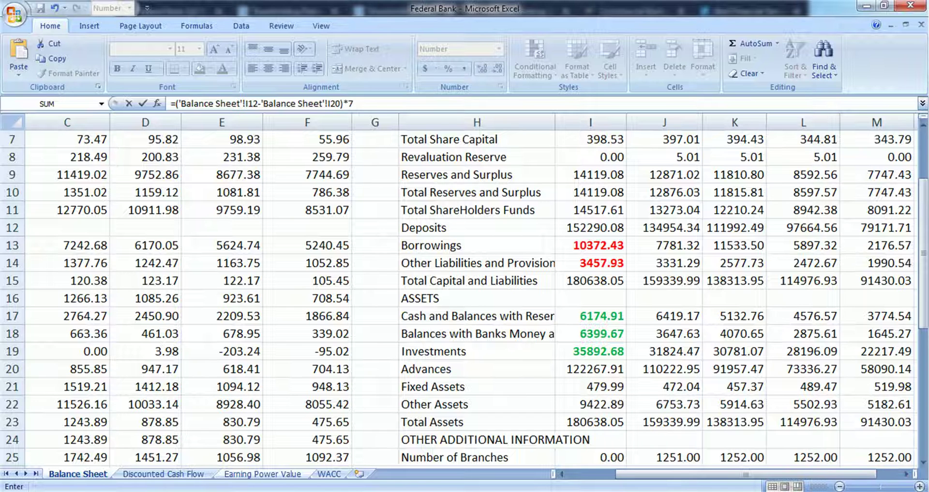
text(5%)
key(Return)
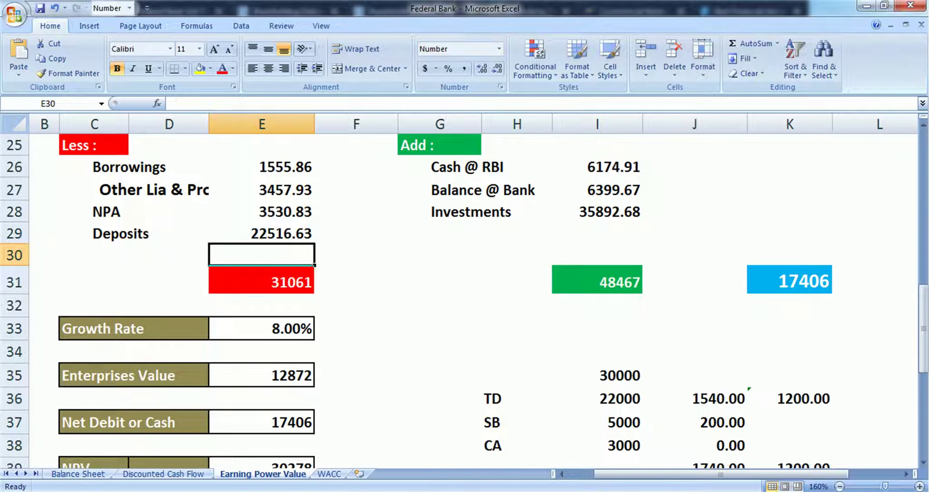
Step: Review the Deposits formula in E29 and the example deposit total with its TD, SB and CA amounts
click(261, 234)
scroll(261, 234, down, 1)
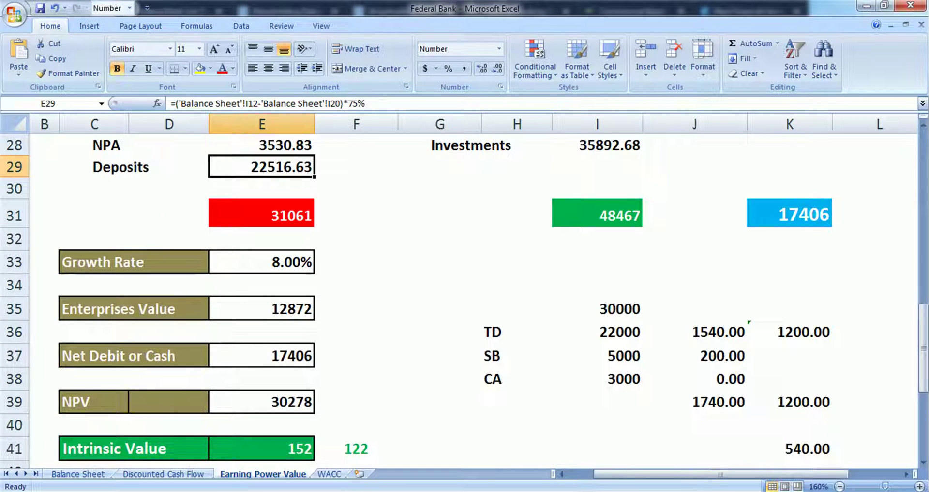
click(596, 309)
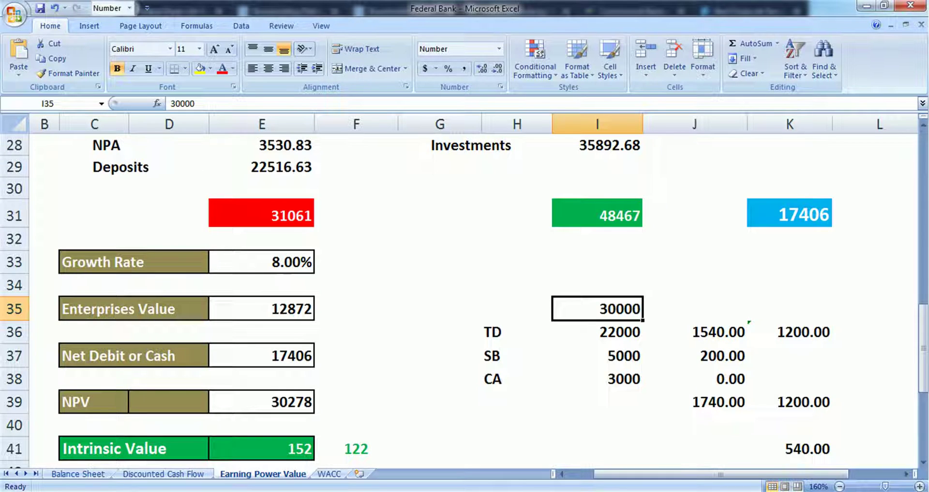
click(597, 333)
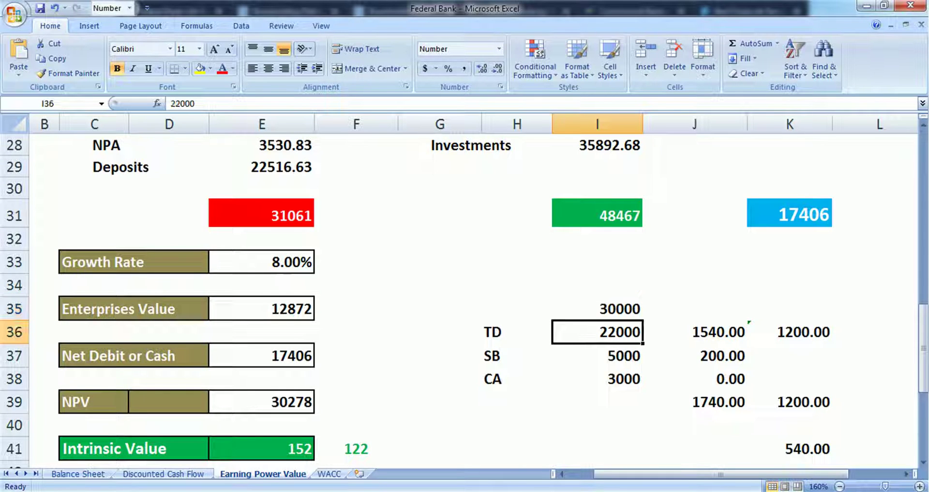
click(596, 356)
click(597, 379)
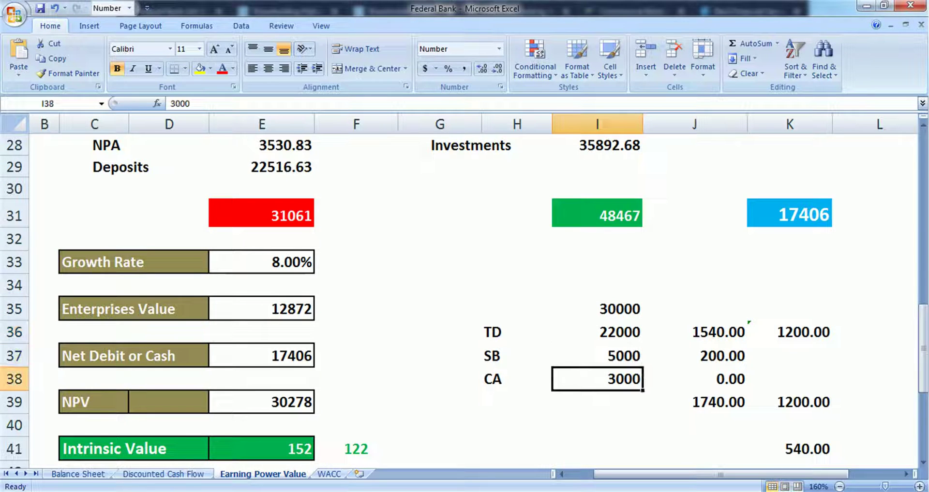
click(597, 332)
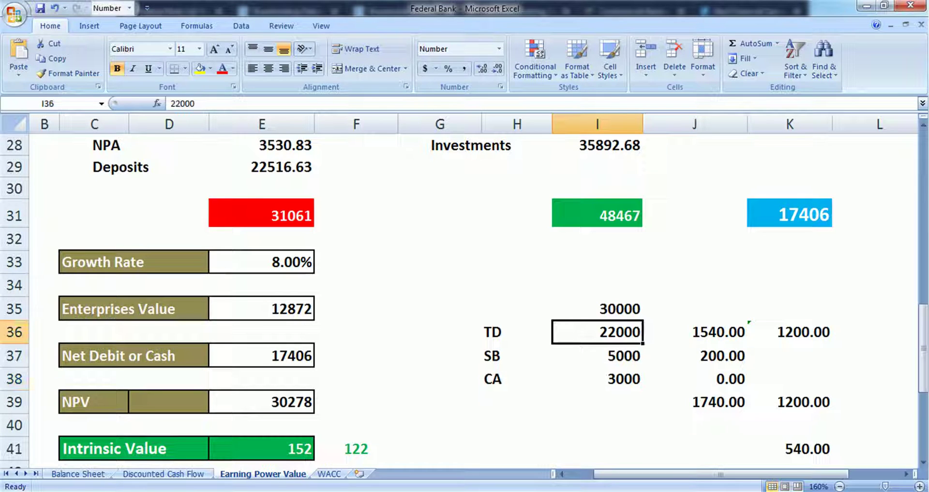
Step: Examine the example's interest figures for the TD, SB and CA deposits and their sum in J39
click(694, 332)
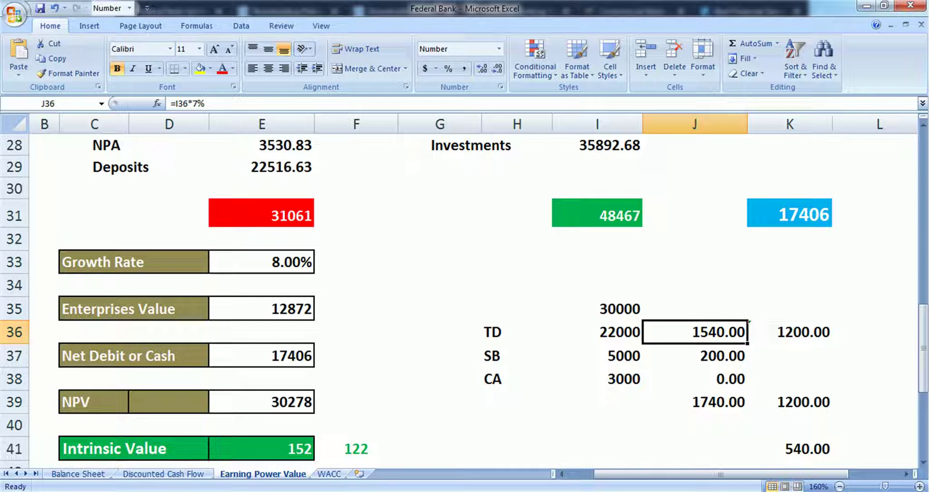
click(694, 356)
click(597, 379)
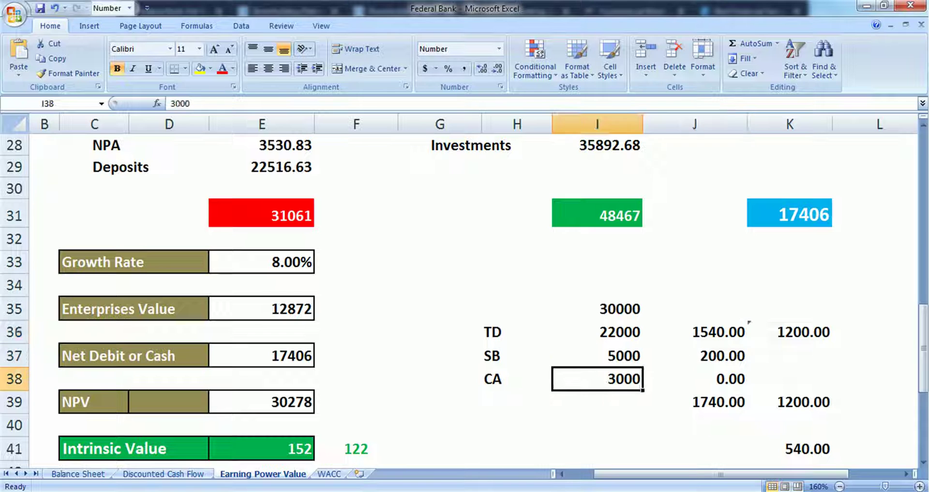
click(694, 403)
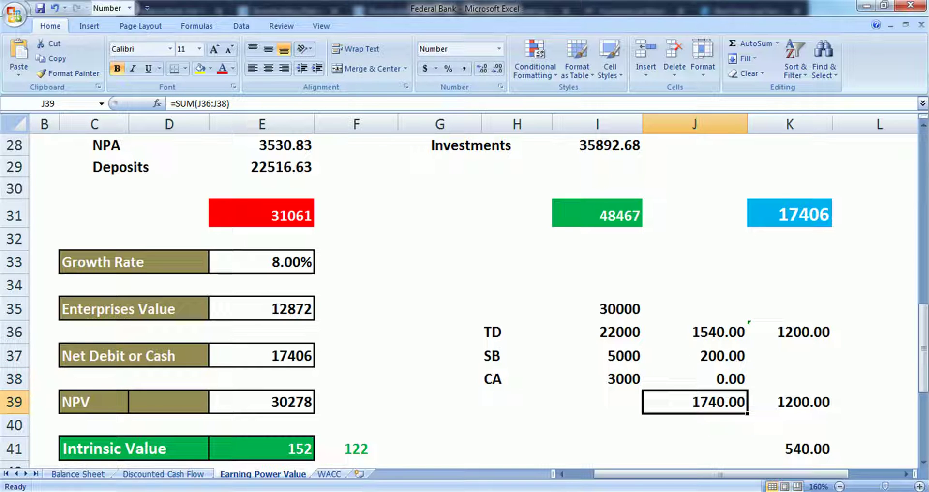
Step: Select the example's TD, SB and CA amounts and check the March 2020 investments, cash and bank balances on the Balance Sheet
drag(597, 333, 597, 379)
click(78, 474)
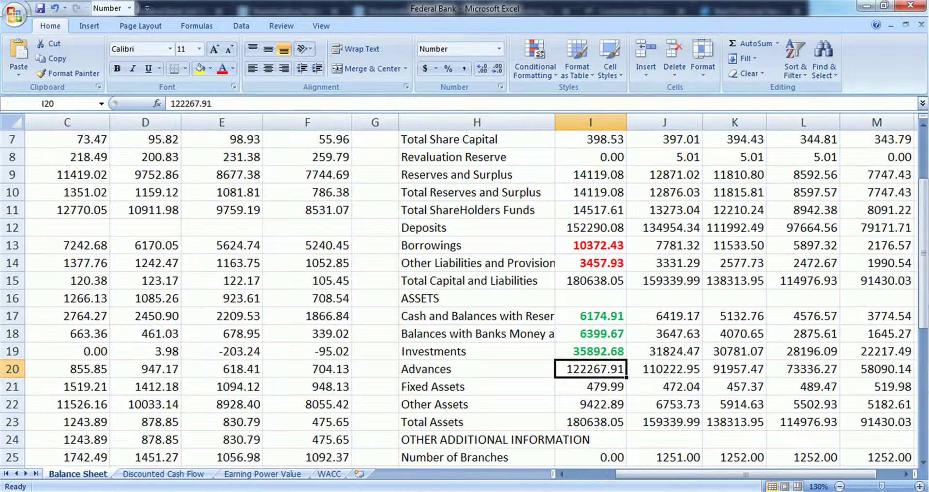
click(590, 351)
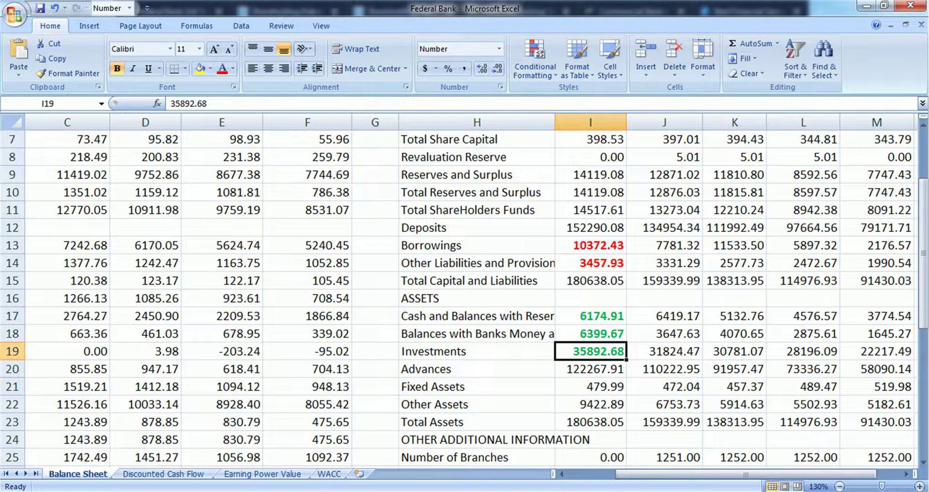
click(590, 316)
click(590, 334)
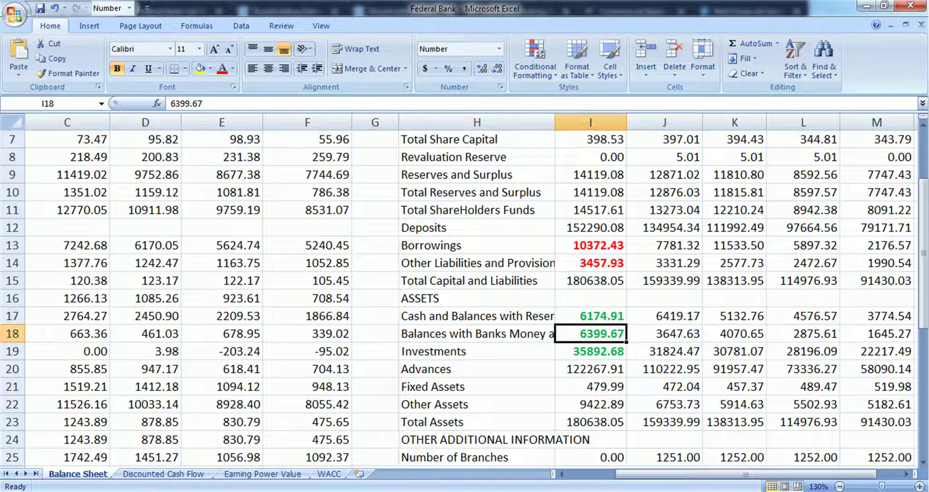
Step: Examine the 4% formula in K36 on the Earning Power Value sheet, both row 39 totals and their difference in K41
click(262, 474)
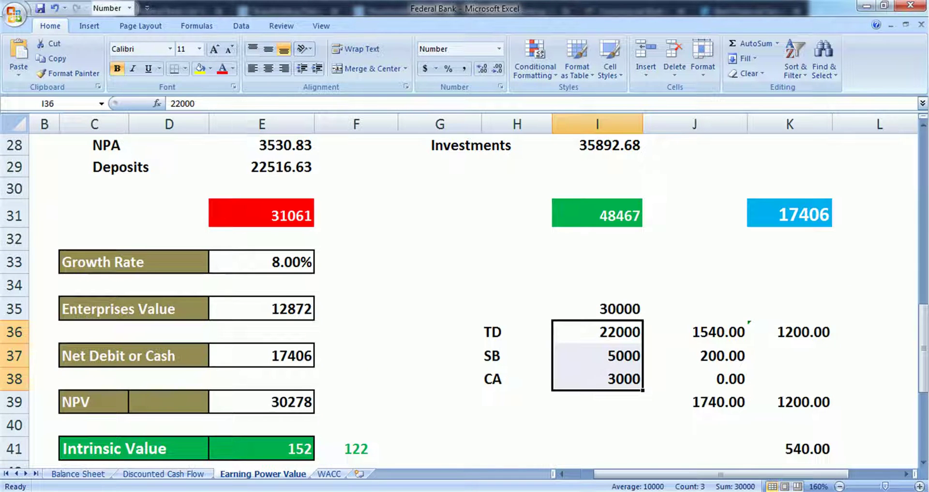
click(755, 331)
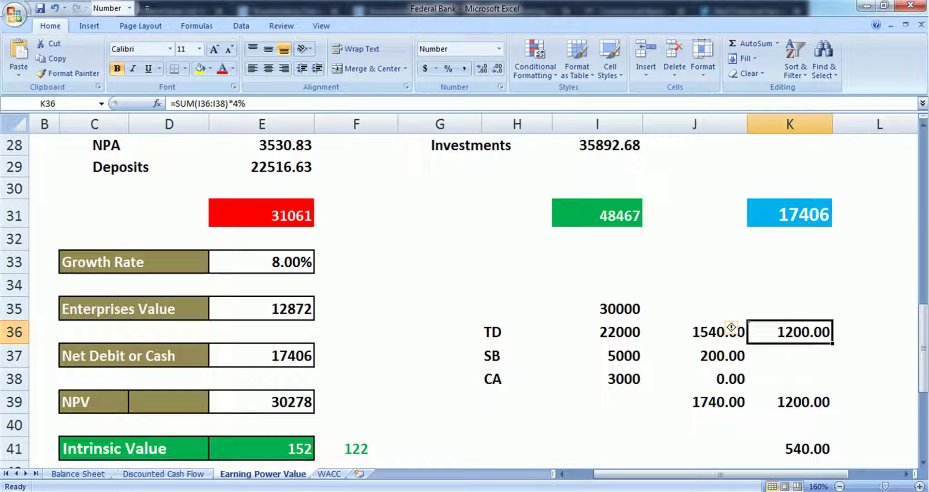
click(694, 402)
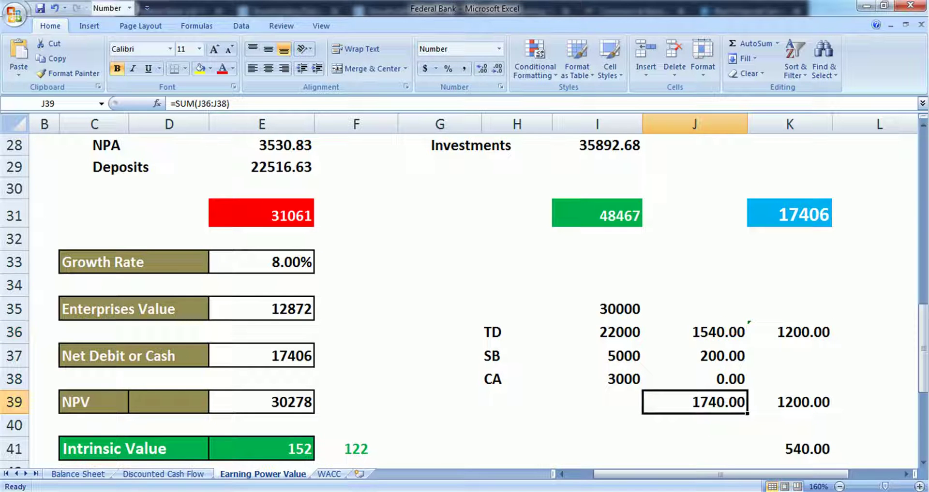
click(790, 402)
scroll(789, 402, down, 1)
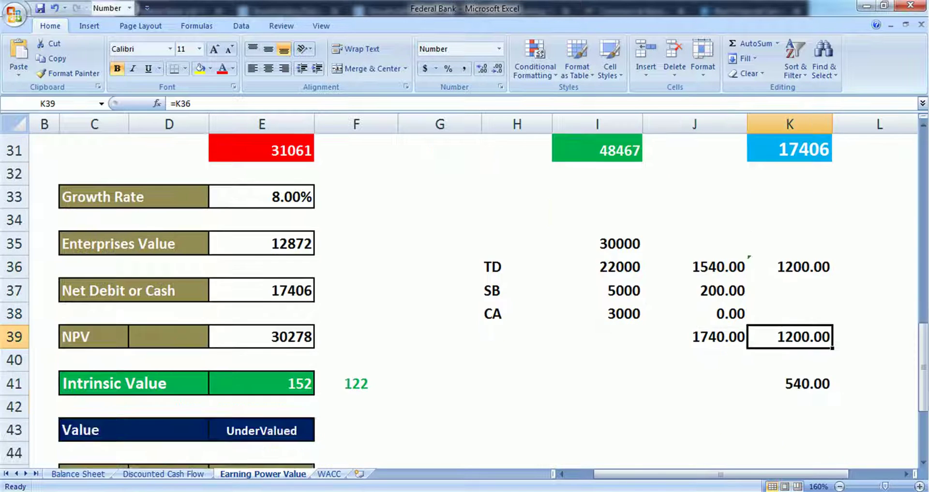
click(789, 384)
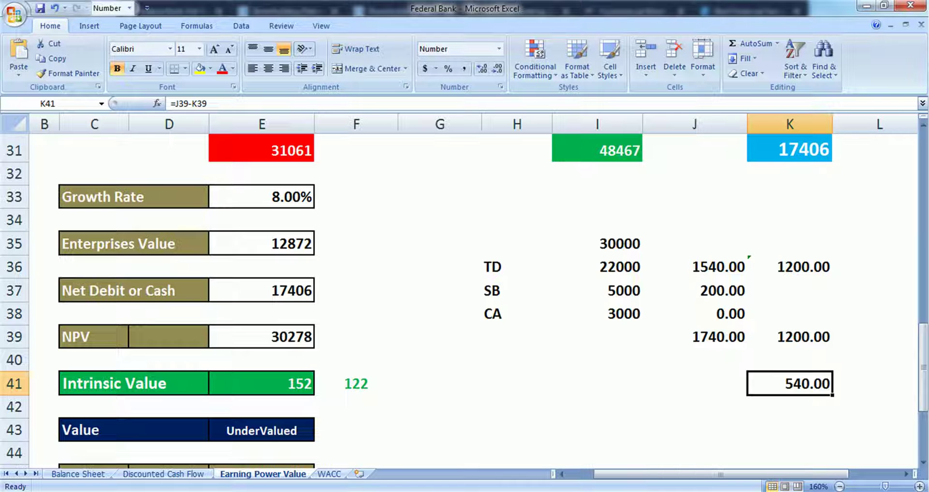
Step: Compare the latest Profit After Tax in K20 with the interest difference in K41
scroll(464, 290, up, 10)
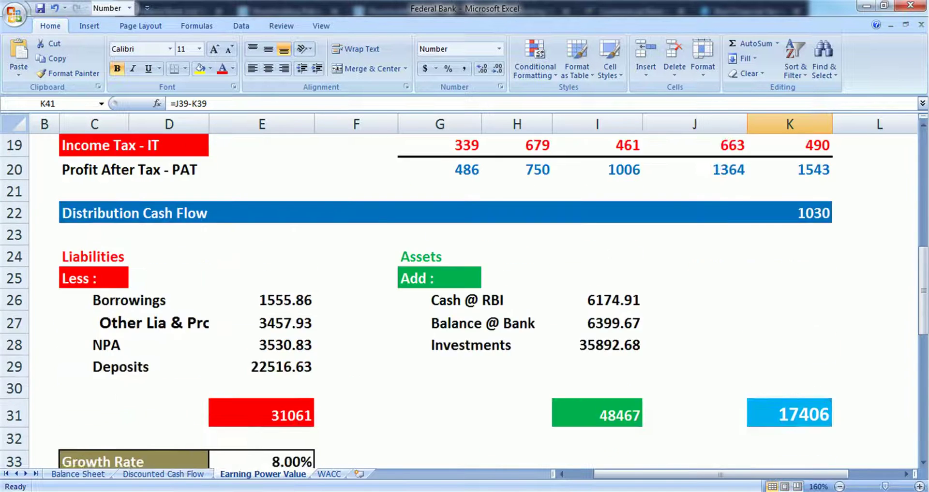
scroll(464, 290, down, 3)
click(790, 368)
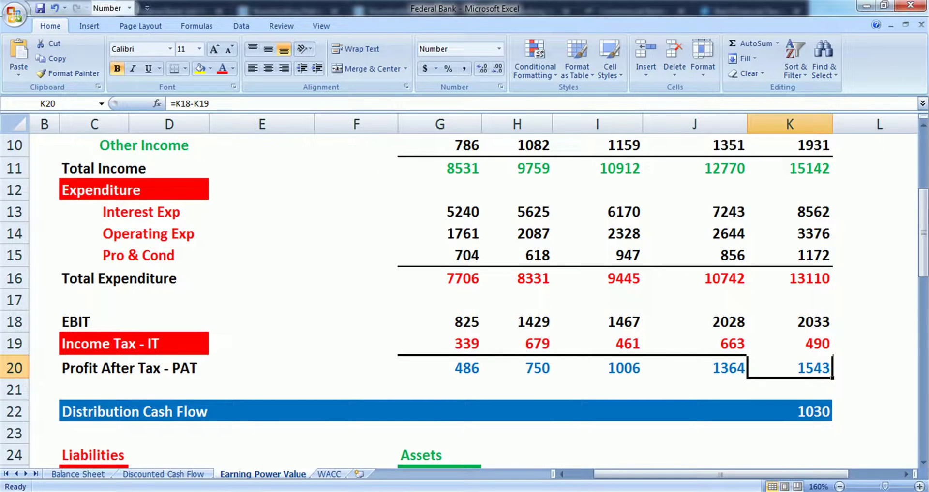
scroll(464, 291, down, 9)
click(789, 239)
scroll(790, 239, up, 11)
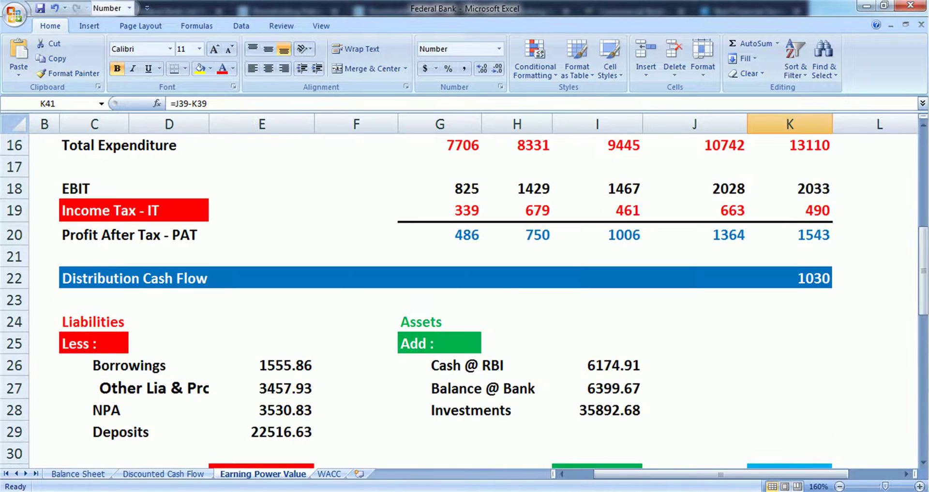
scroll(789, 239, down, 2)
click(789, 369)
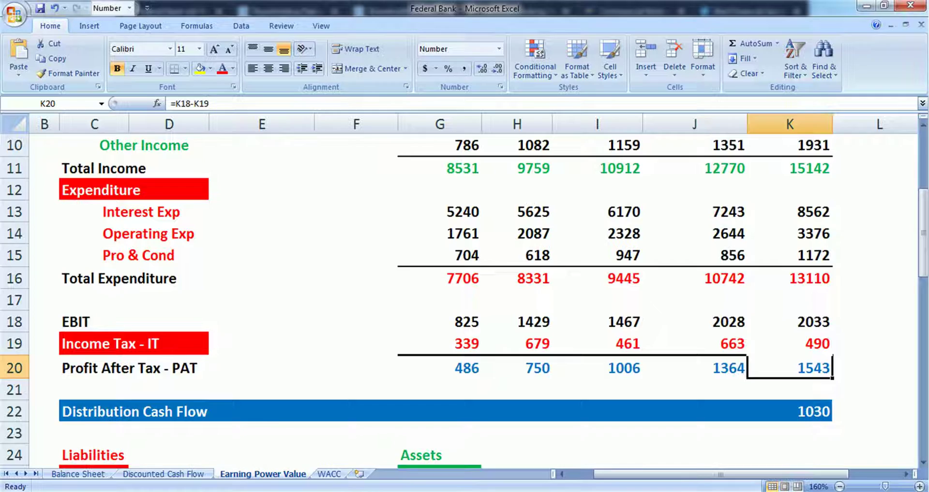
Step: Review the recalculated earning power Intrinsic Value and its 20% reduced figure, plus the liabilities and assets
scroll(464, 290, down, 7)
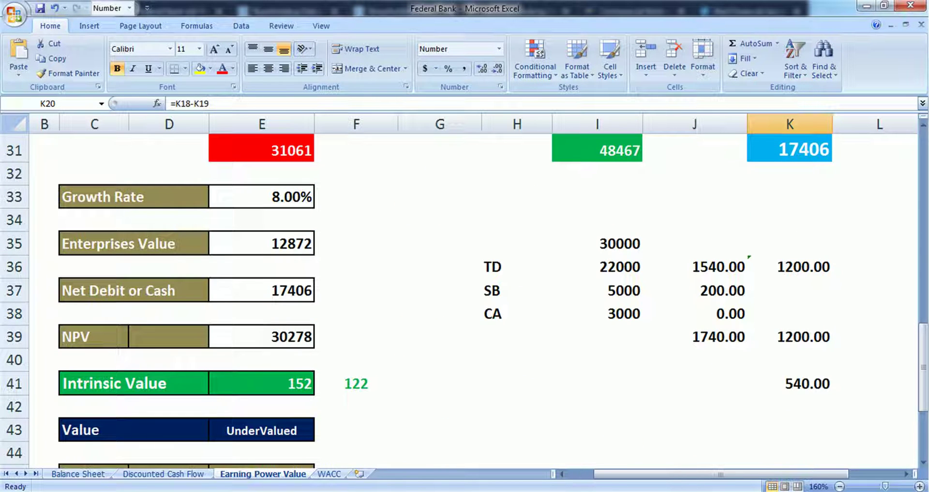
click(262, 384)
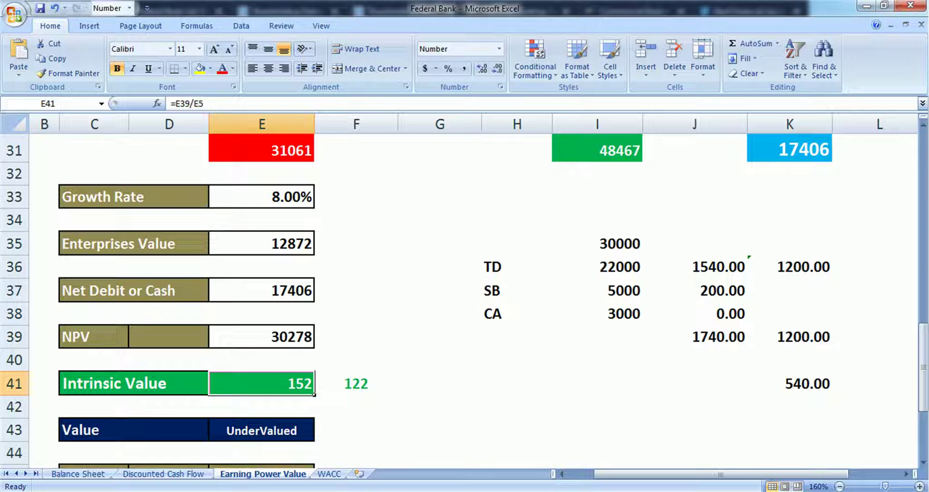
click(356, 384)
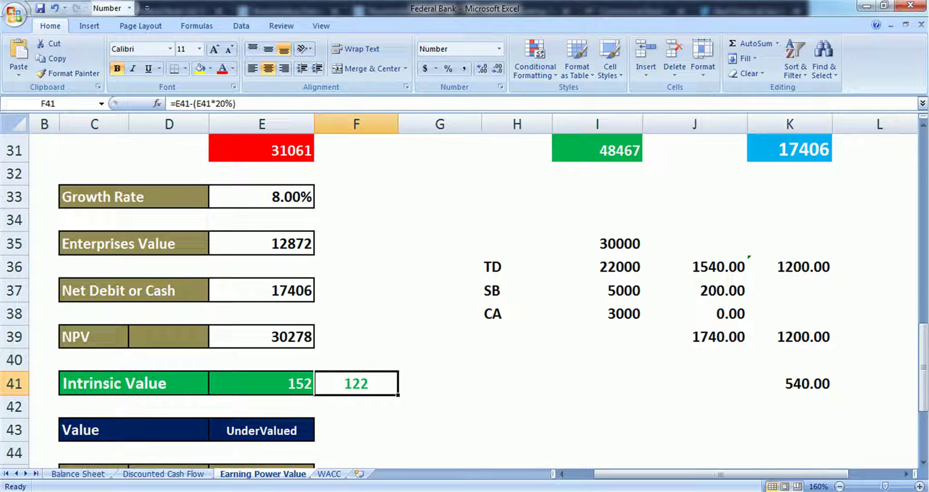
scroll(464, 290, up, 3)
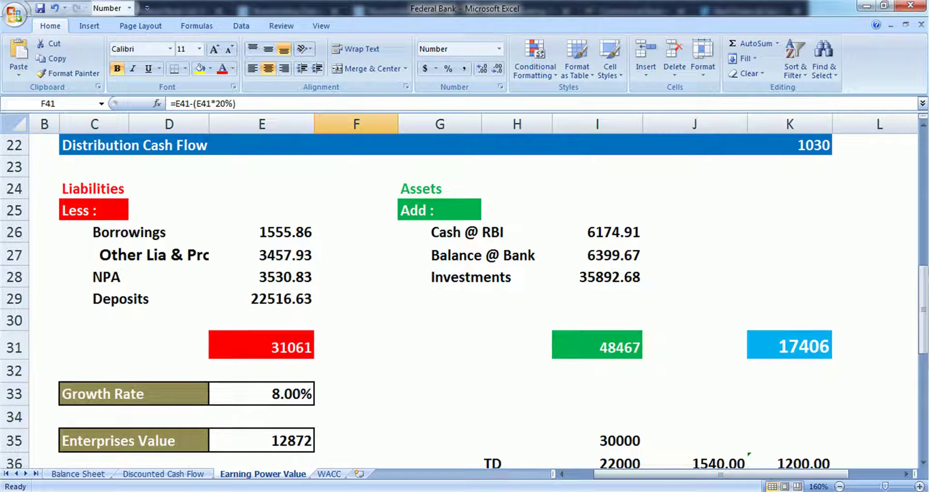
Step: On the Discounted Cash Flow sheet, multiply the Net Debit or Cash formula in E41 by 25%
scroll(464, 290, down, 6)
key(ctrl+Page_Up)
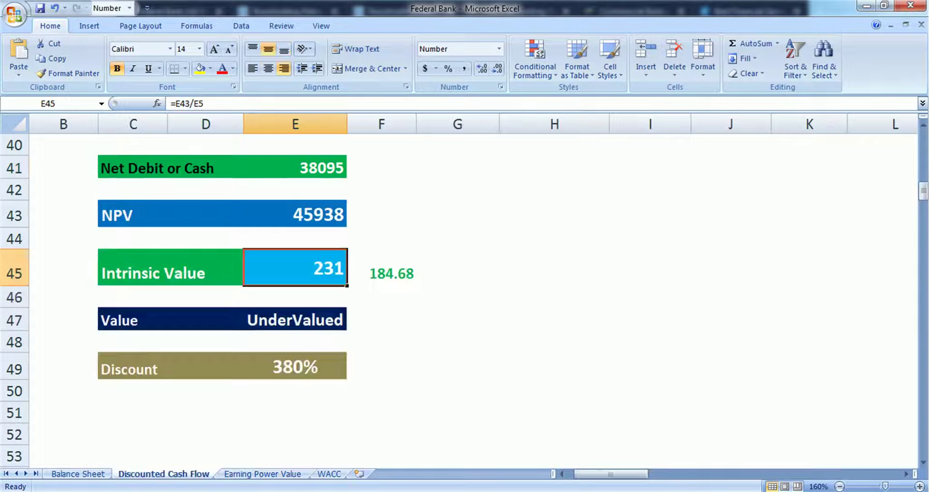
scroll(464, 291, up, 3)
scroll(464, 290, down, 2)
click(295, 292)
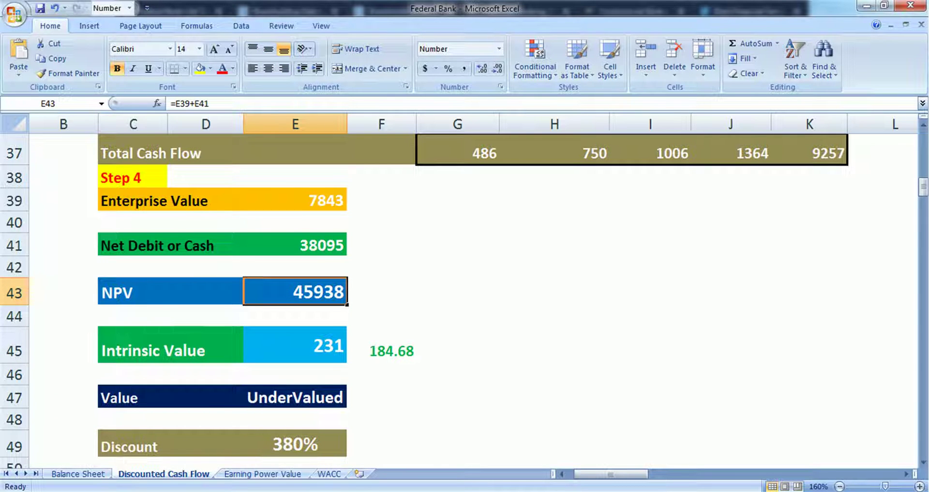
click(295, 245)
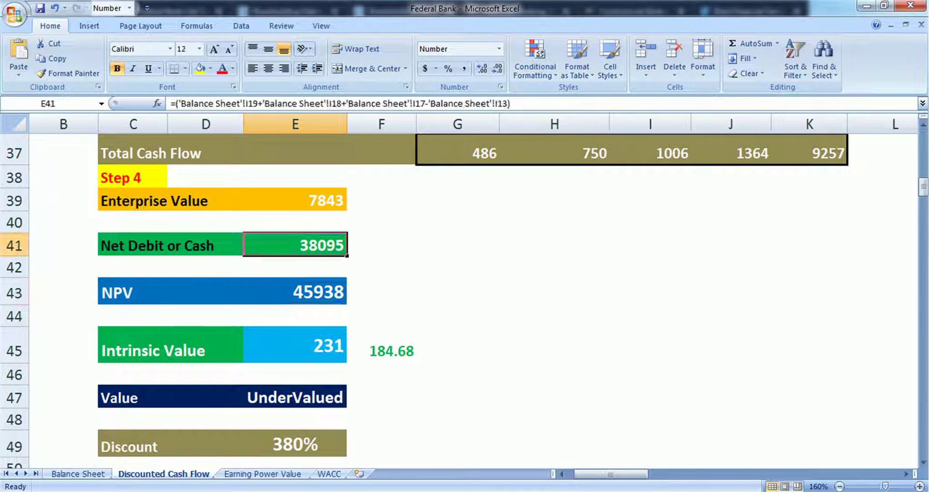
key(F2)
text(*25%)
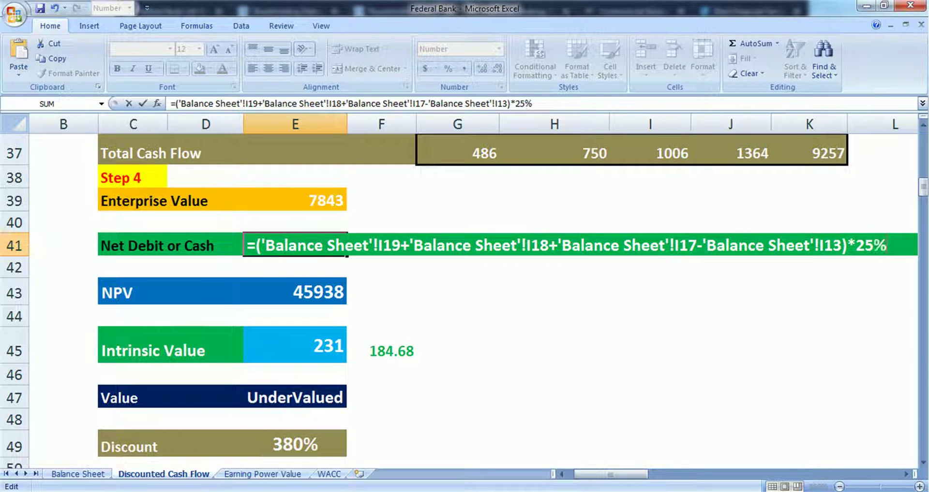
key(Return)
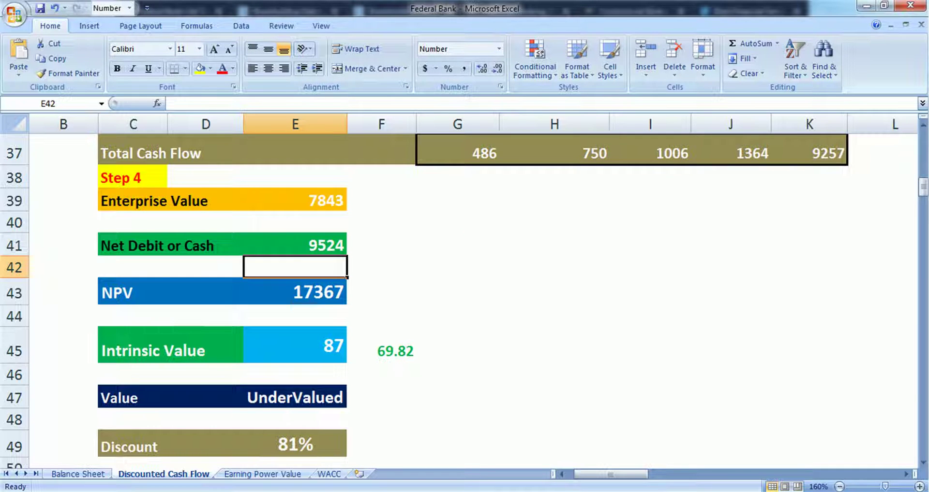
Step: Compare the discounted cash flow Intrinsic Value and its 20% reduced figure with the Intrinsic Value on the Earning Power Value sheet
click(295, 345)
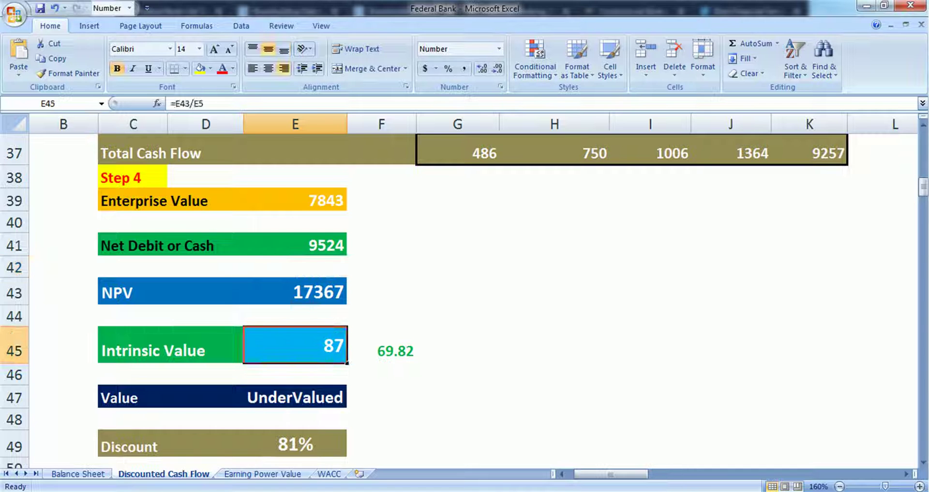
click(381, 345)
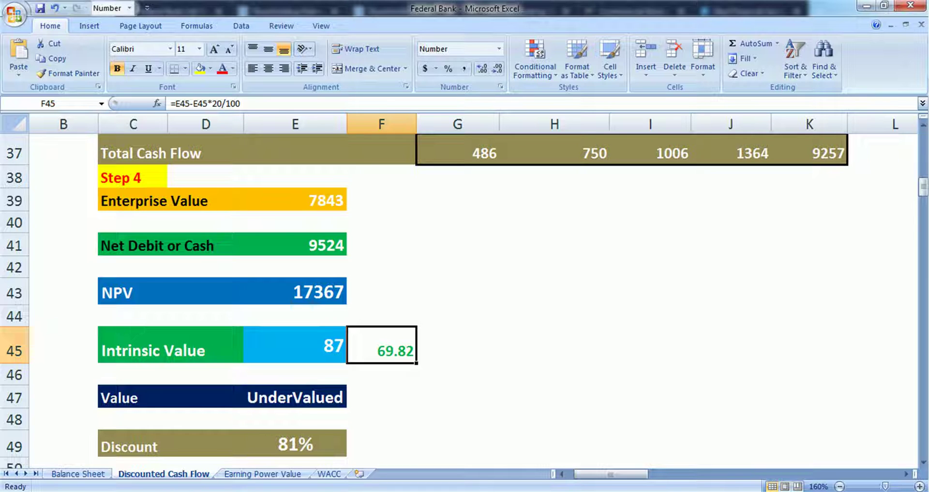
click(263, 474)
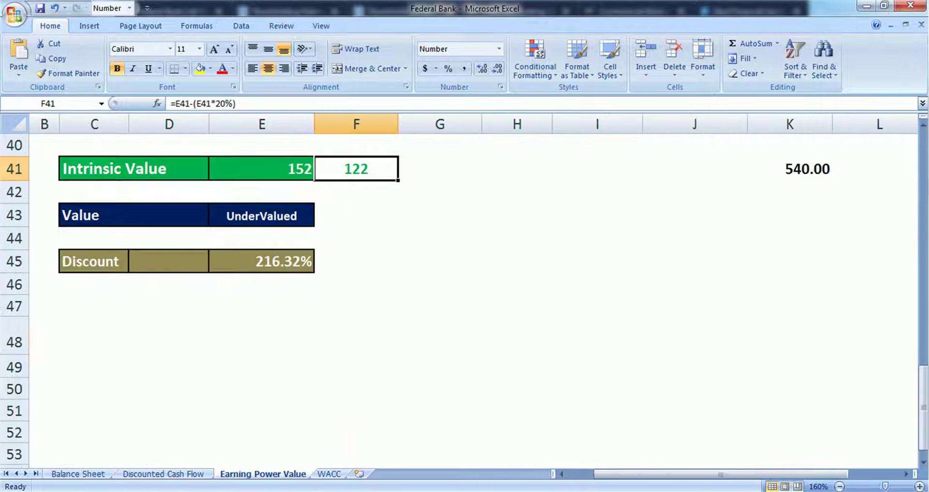
scroll(465, 290, up, 3)
click(262, 384)
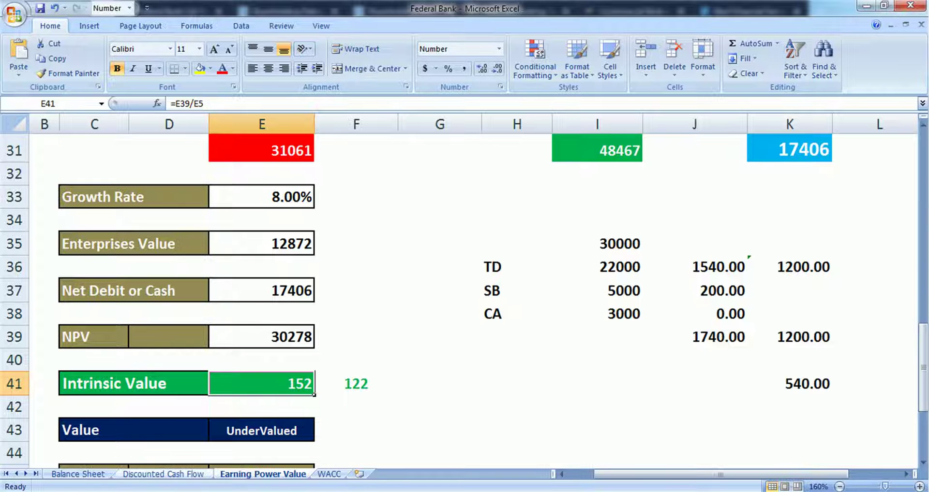
Step: Compare the CMP in E4 of the Discounted Cash Flow sheet with its Intrinsic Value and Discount results
click(163, 474)
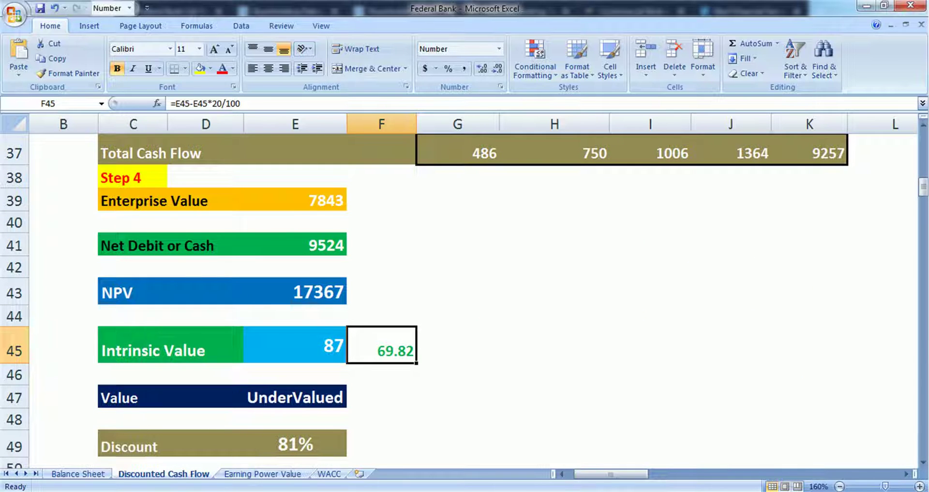
scroll(464, 290, up, 12)
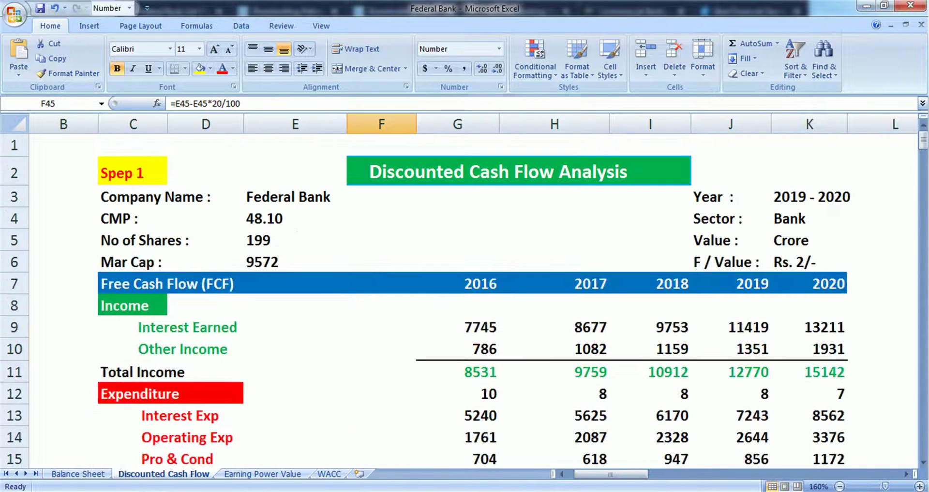
click(295, 220)
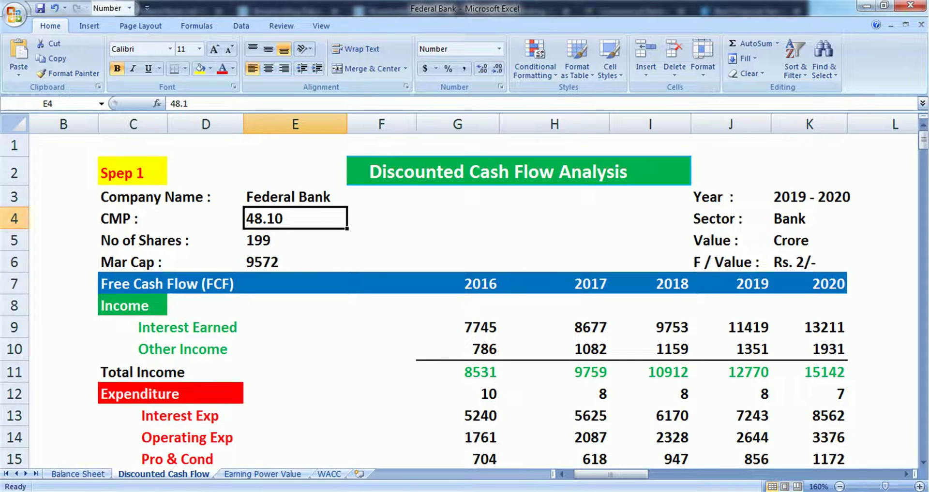
scroll(295, 219, down, 7)
scroll(464, 290, down, 5)
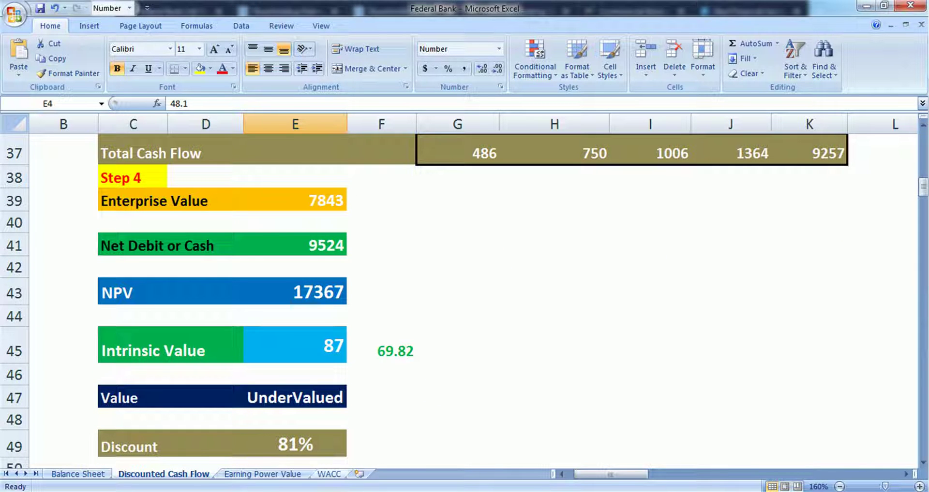
Step: Switch to AmiBroker and view the FEDERALBNK daily chart from before February through June 2020
click(313, 491)
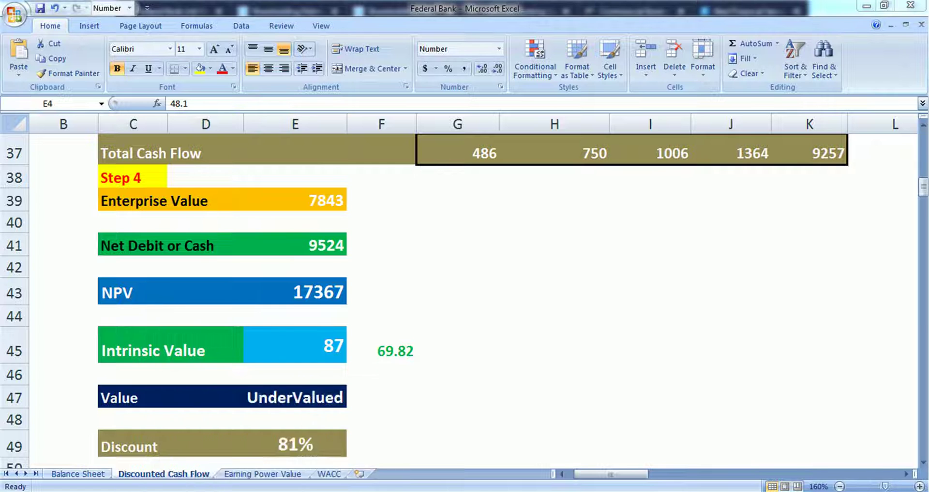
click(354, 491)
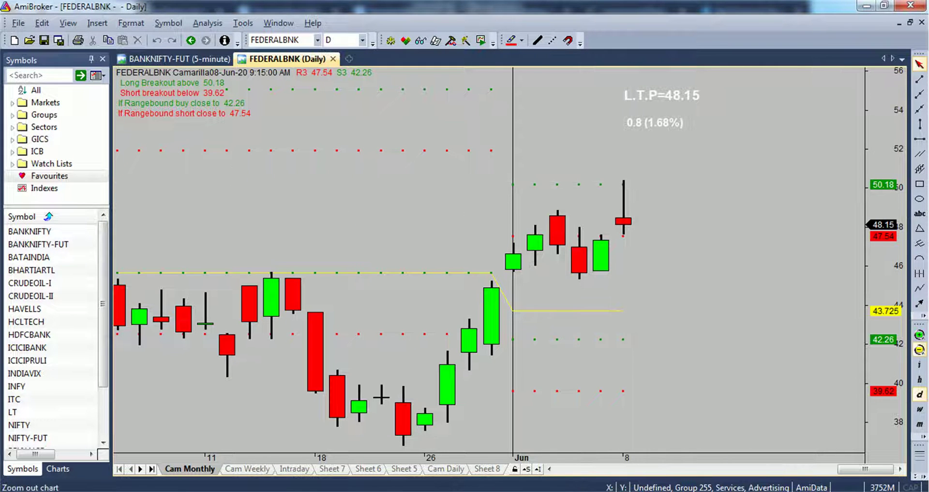
click(919, 350)
click(918, 350)
click(919, 349)
click(919, 349)
click(919, 350)
click(919, 350)
click(919, 350)
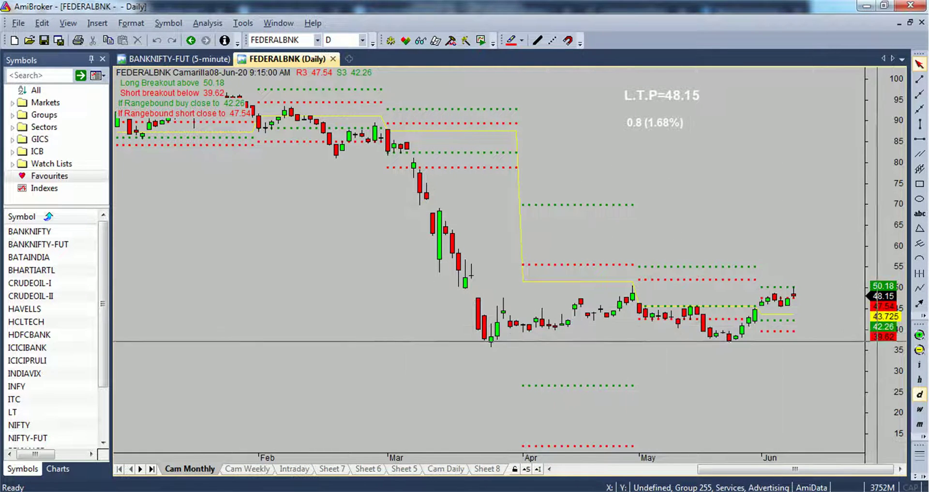
Step: Inspect the May and June 2020 daily candles against the monthly Camarilla levels up close
click(919, 335)
click(919, 335)
click(918, 335)
click(919, 335)
click(919, 334)
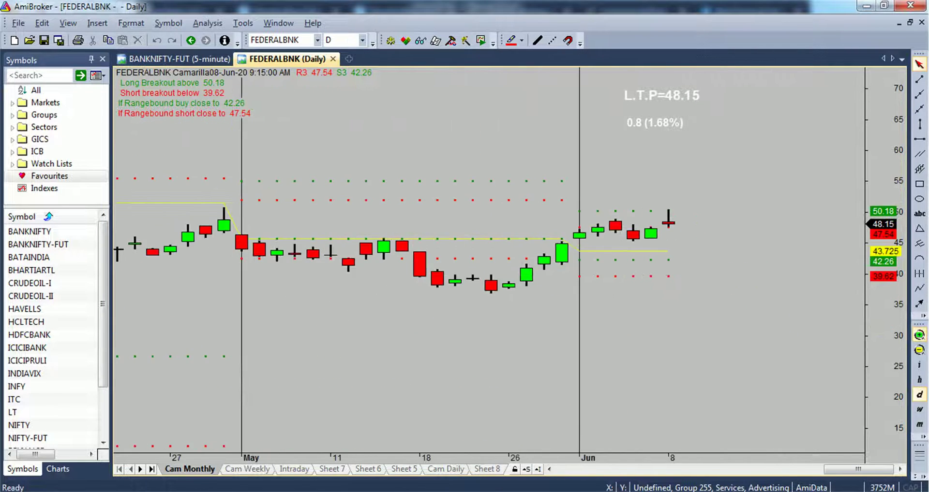
click(919, 335)
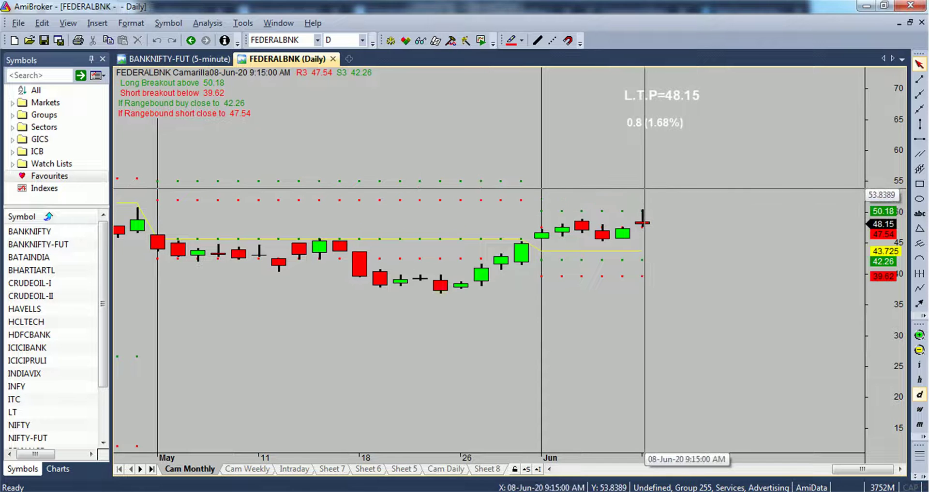
Step: Look back at the February and March 2020 candles and return to the latest June candle
scroll(644, 189, up, 20)
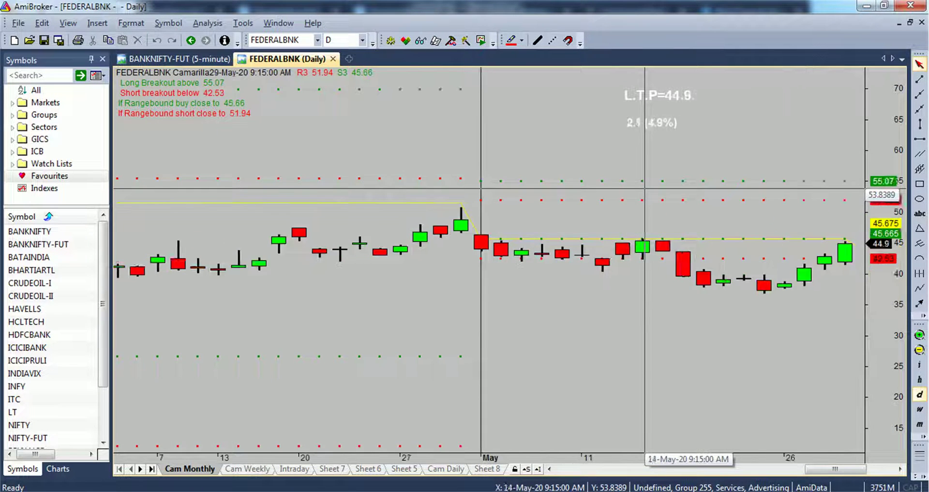
scroll(644, 189, down, 2)
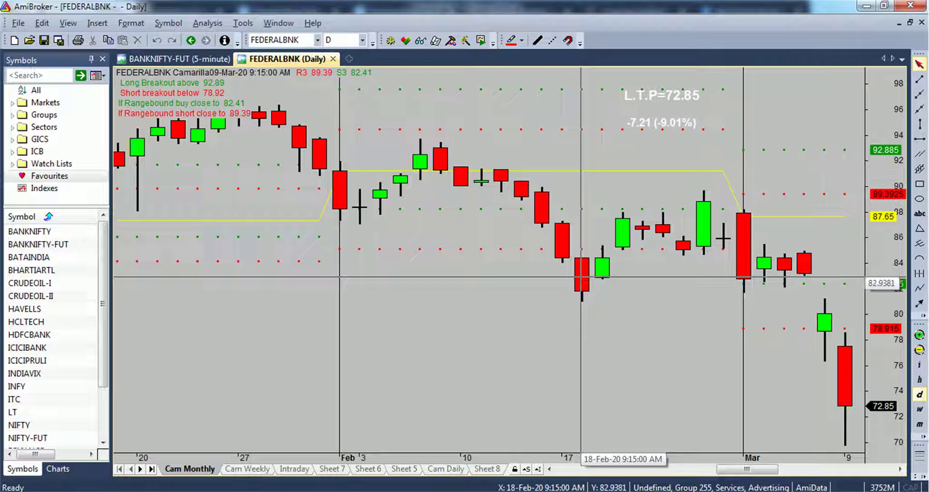
scroll(580, 277, down, 6)
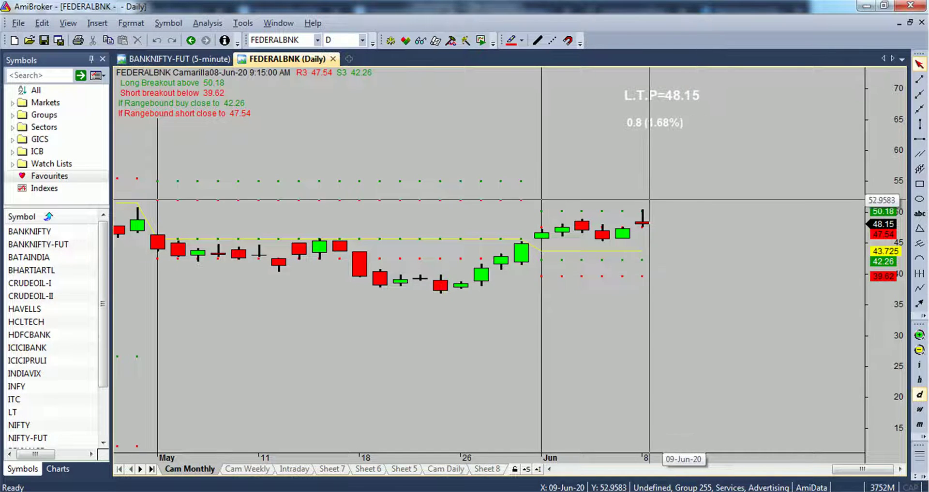
Step: Switch to the Camarila workbook in Excel and examine Federal Bank's High, Low and Close plus the BreakOut Above and BreakOut Below formulas
click(313, 491)
click(387, 435)
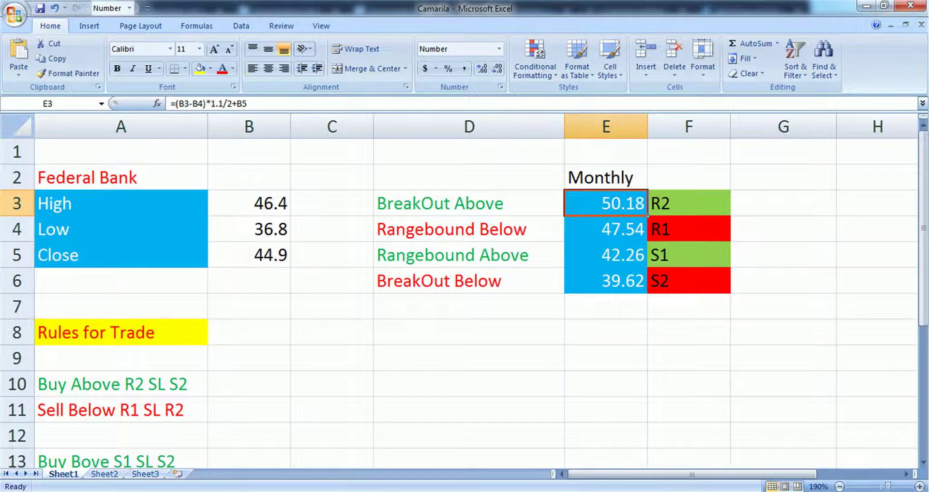
click(249, 204)
click(249, 229)
click(249, 255)
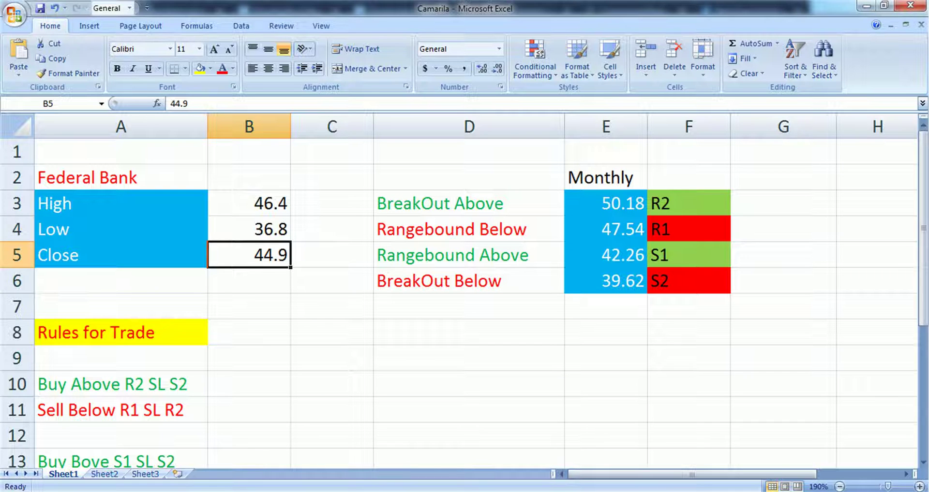
click(605, 204)
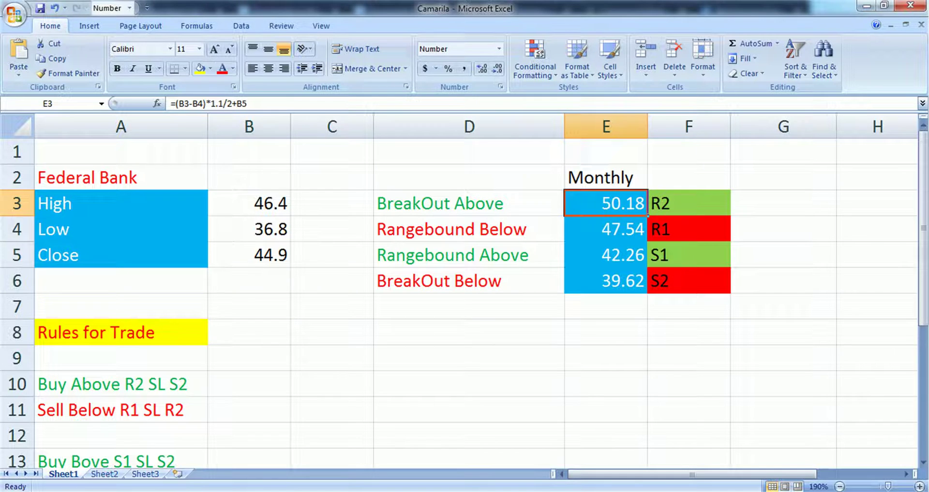
click(605, 281)
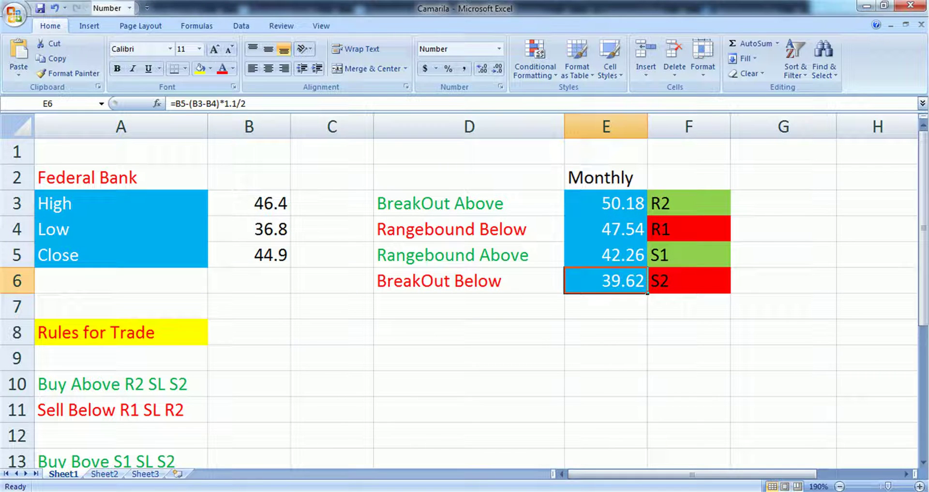